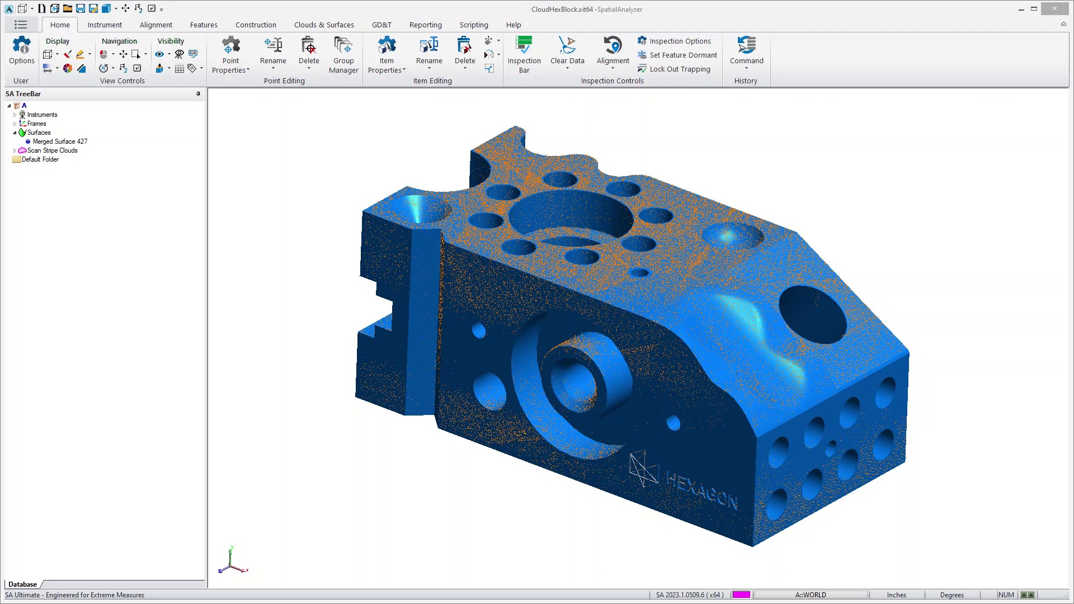
Orbit the CloudHexBlock scan to a new angle and show the Features ribbon commands.
mouse_move(639, 382)
right_down()
mouse_move(663, 391)
mouse_move(623, 360)
mouse_move(626, 399)
right_up()
right_drag(752, 368, 761, 372)
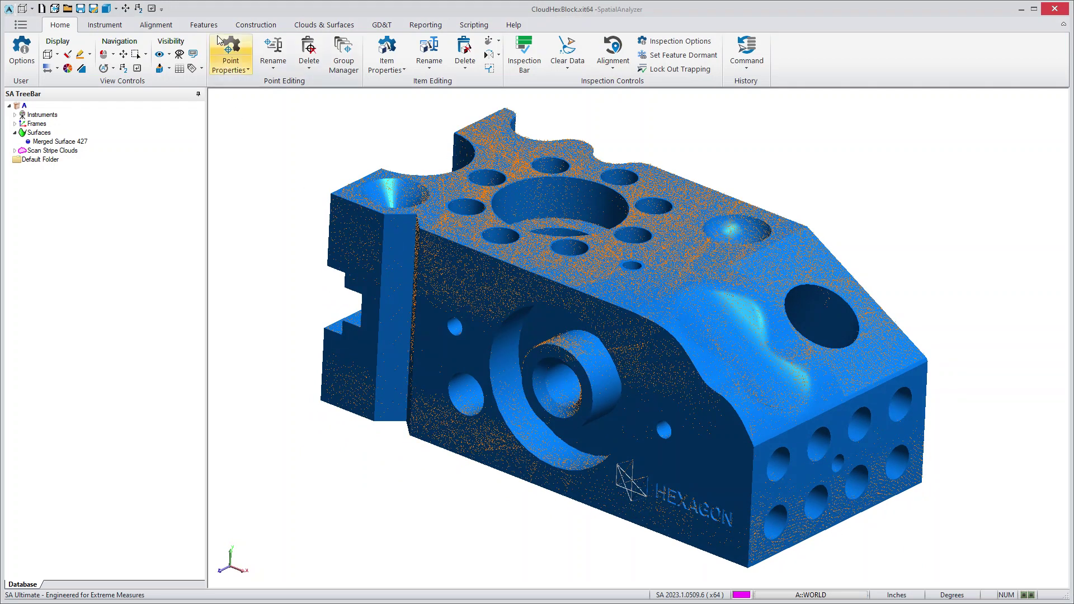
click(204, 25)
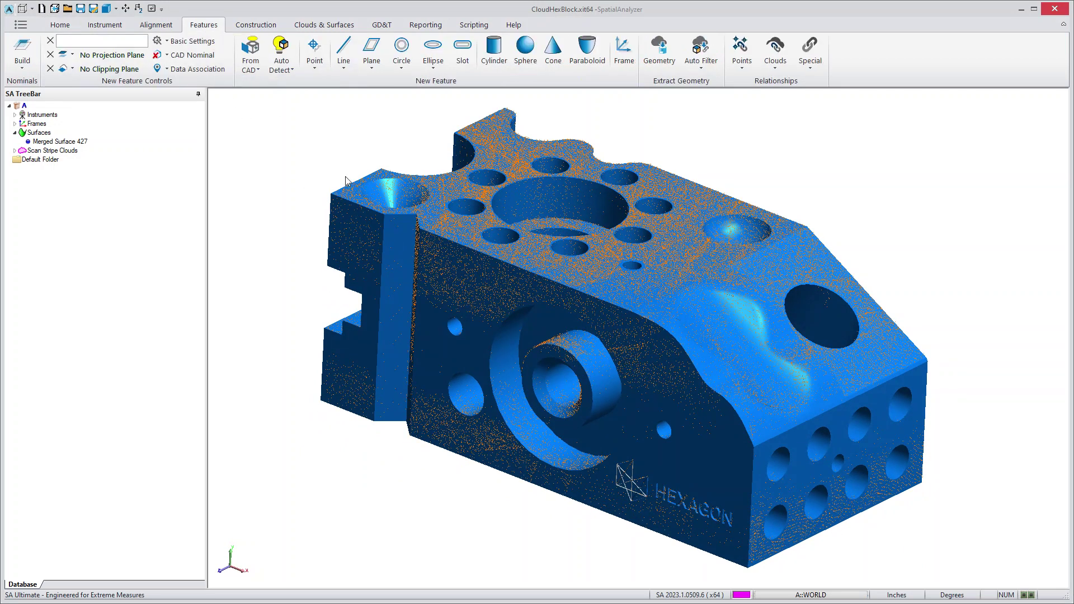
Open Auto Filter under Extract Geometry and move its dialog to the right side, off the block.
click(701, 47)
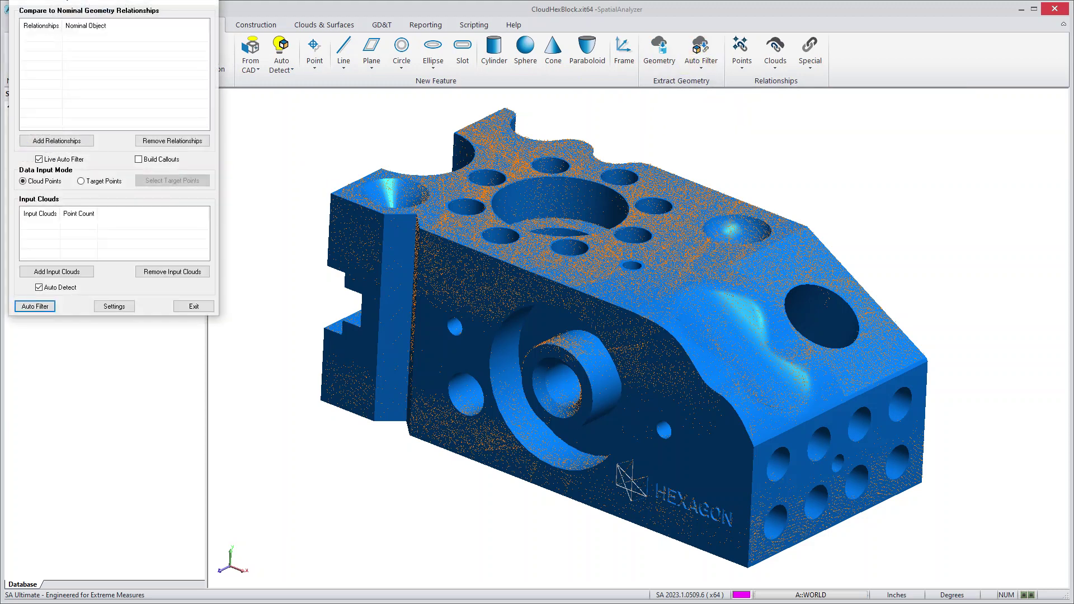
drag(96, 1, 926, 86)
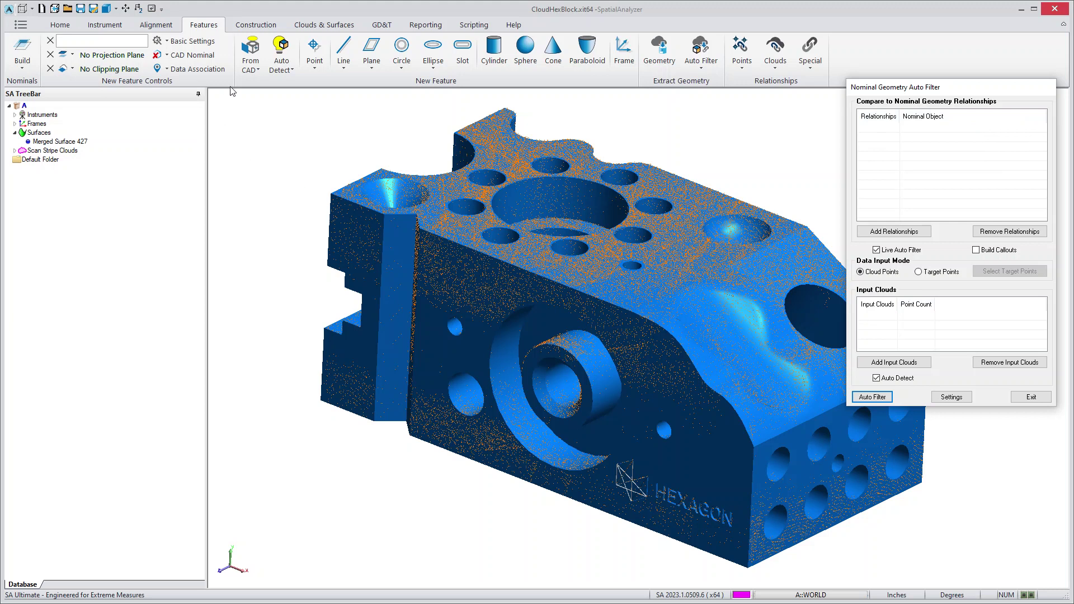
Build circles from 2D CAD geometry on the first five top-face hole edges.
click(253, 66)
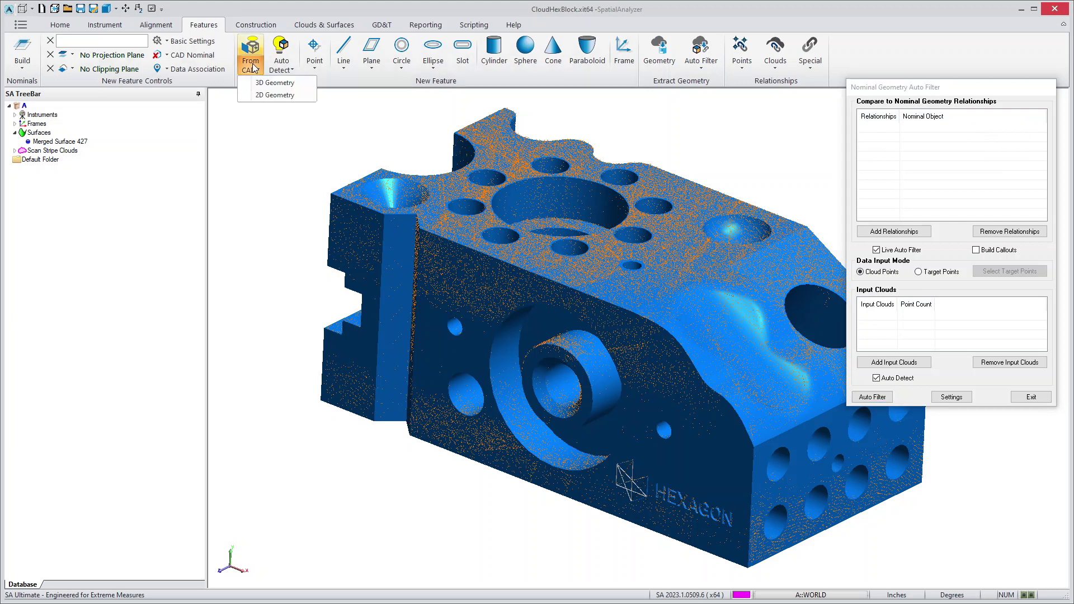
click(274, 95)
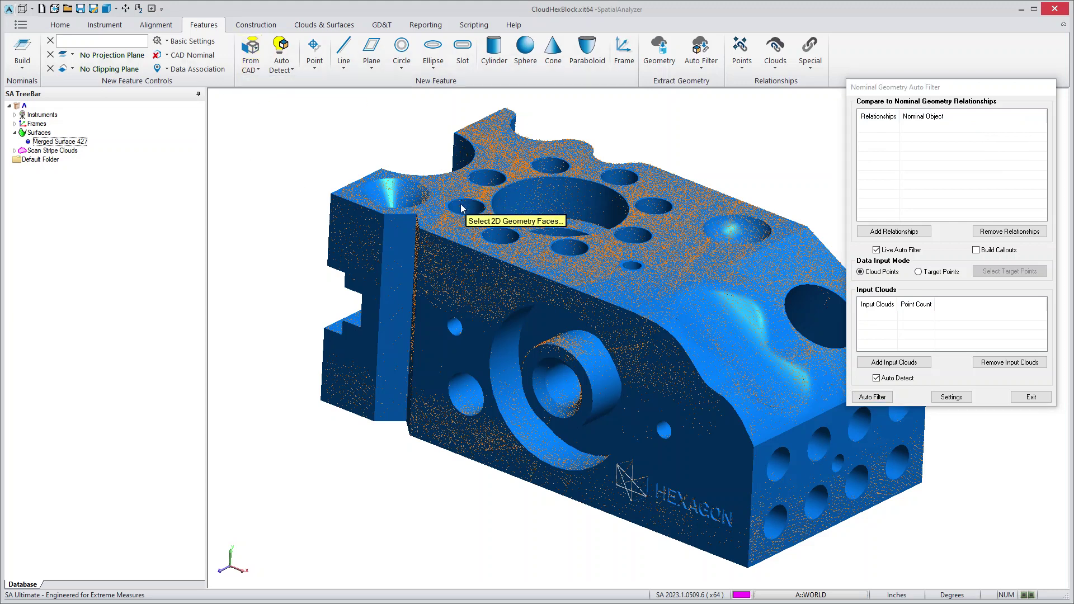
click(465, 207)
click(488, 179)
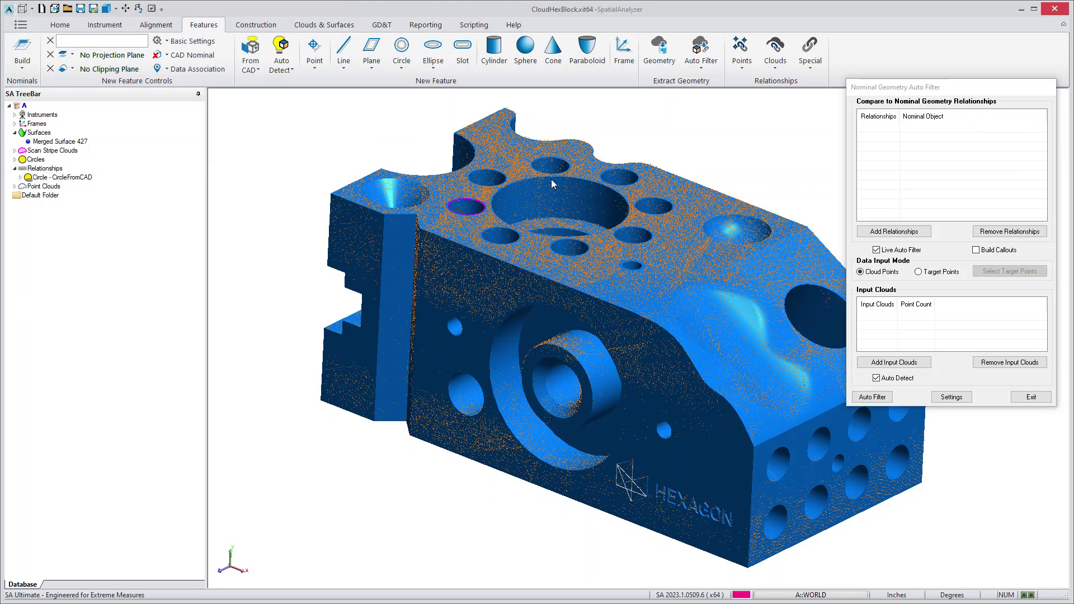
click(554, 164)
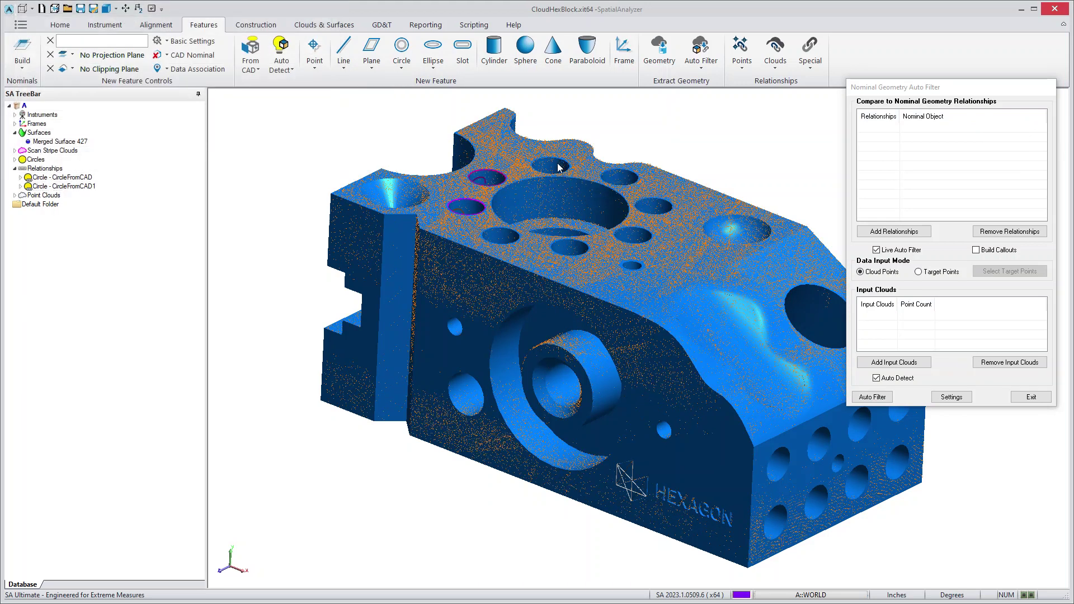
click(635, 186)
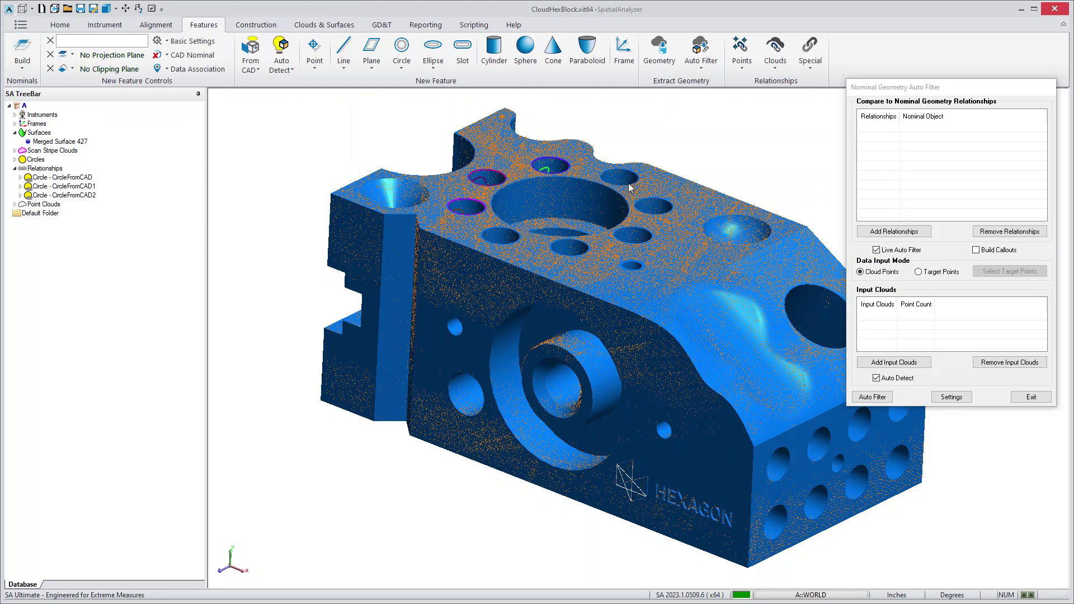
click(655, 209)
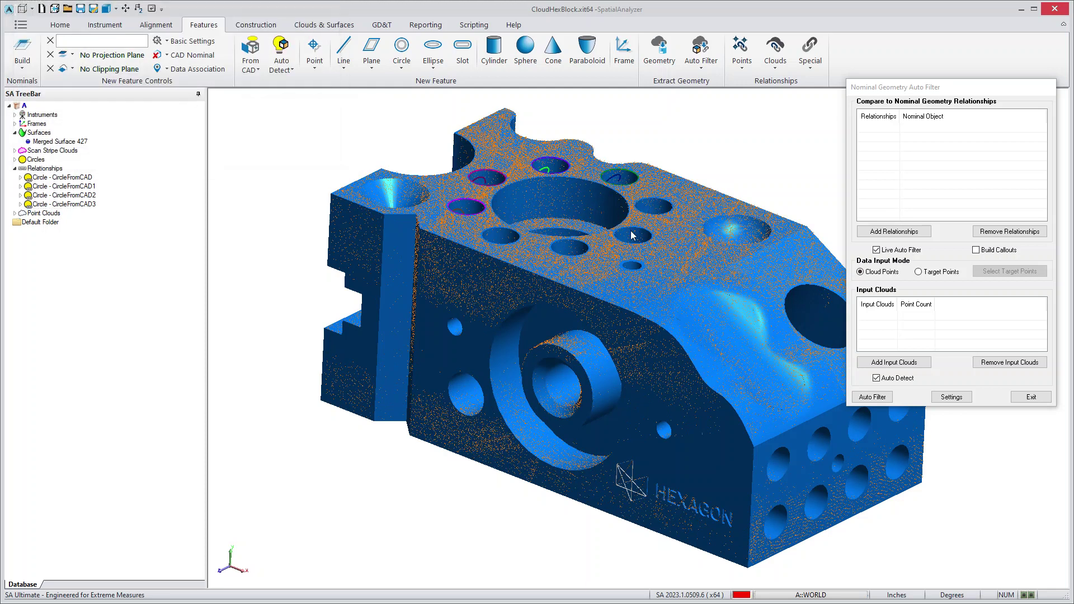
Add circles on the six remaining edges, including the central pocket and large right-side hole, through CircleFromCAD10.
click(579, 249)
click(576, 250)
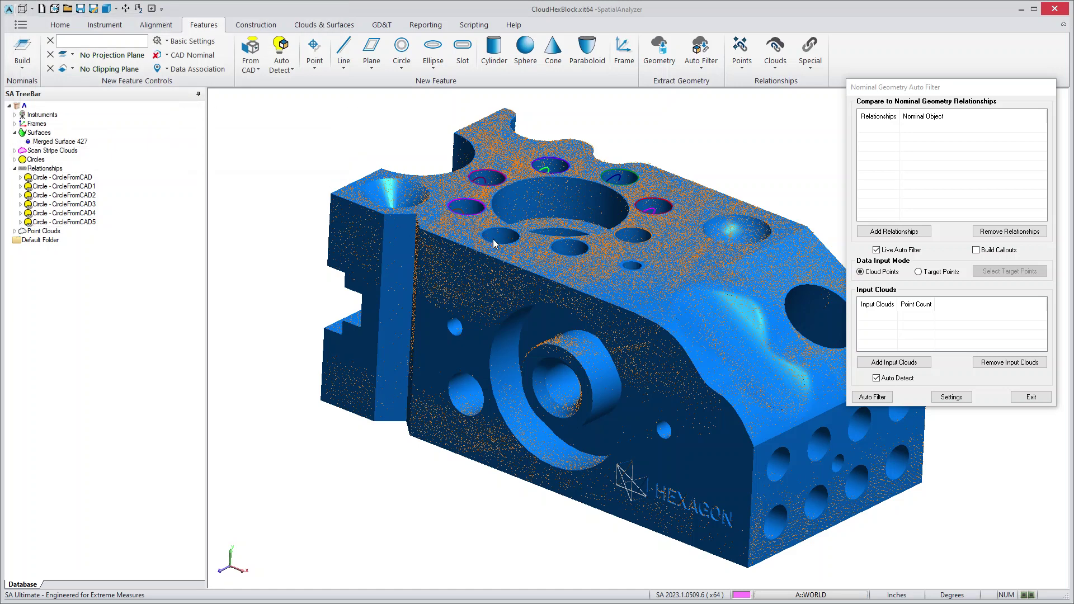
click(582, 224)
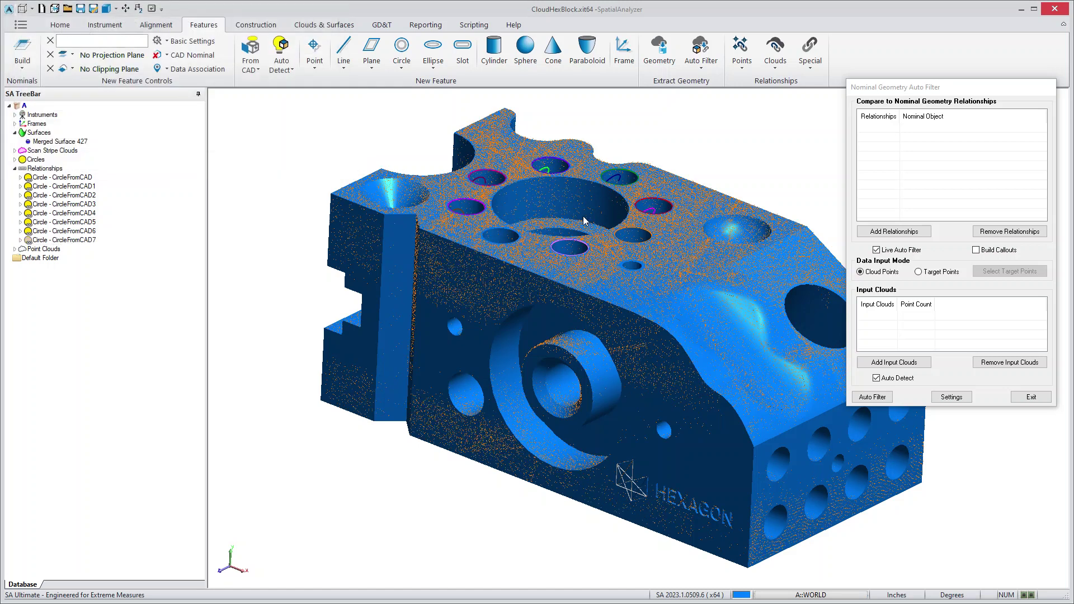
click(551, 205)
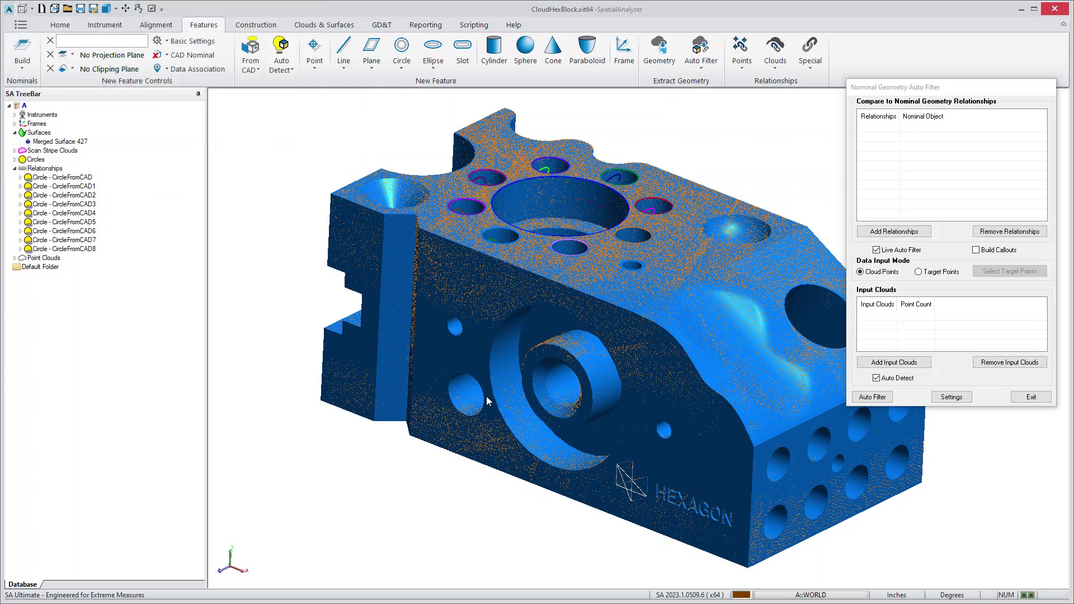
click(465, 400)
click(818, 301)
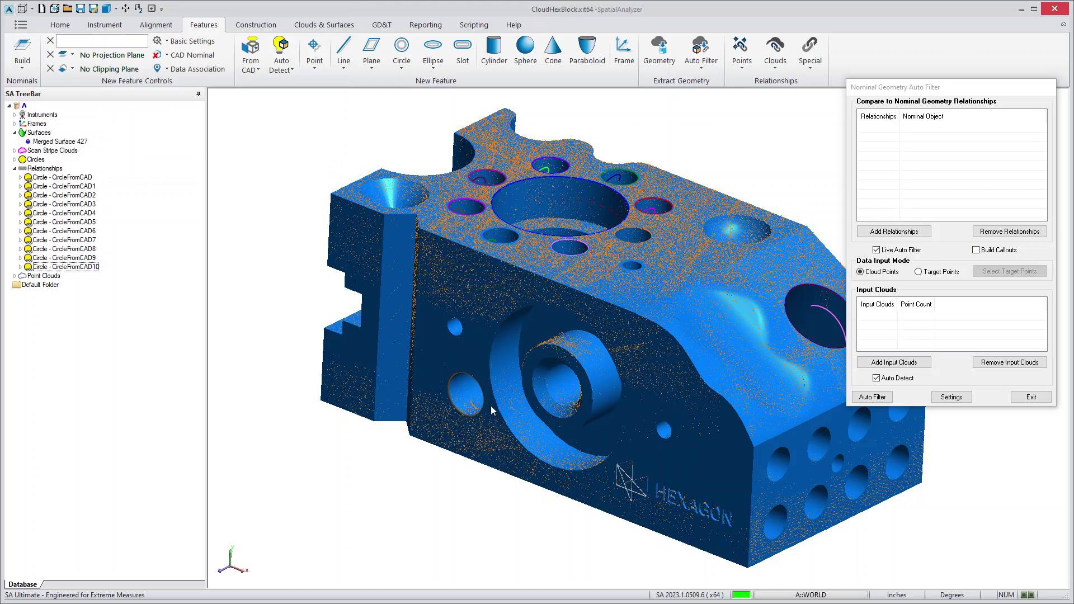
scroll(440, 385, down, 3)
Hide Merged Surface 427 and orbit and zoom the scanned point cloud.
right_click(635, 423)
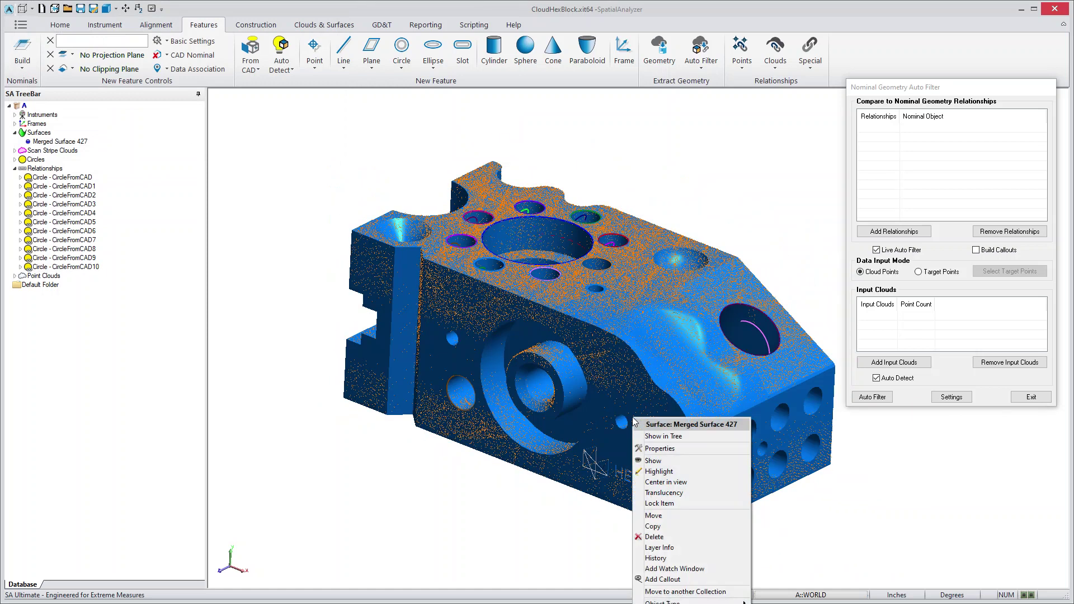
click(653, 462)
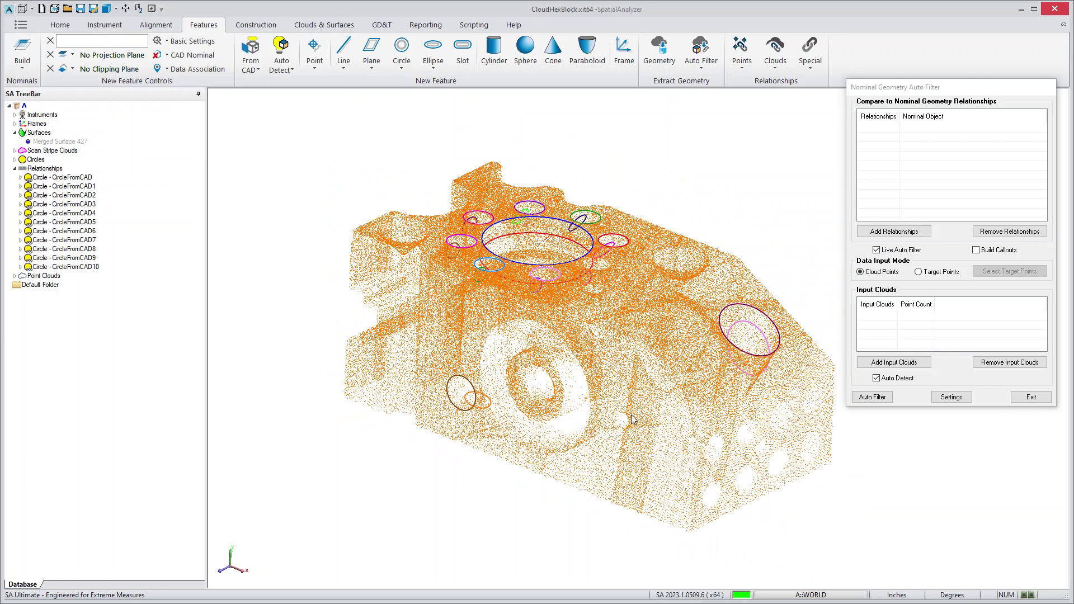
mouse_move(629, 410)
middle_down()
mouse_move(649, 378)
mouse_move(622, 429)
mouse_move(634, 416)
middle_up()
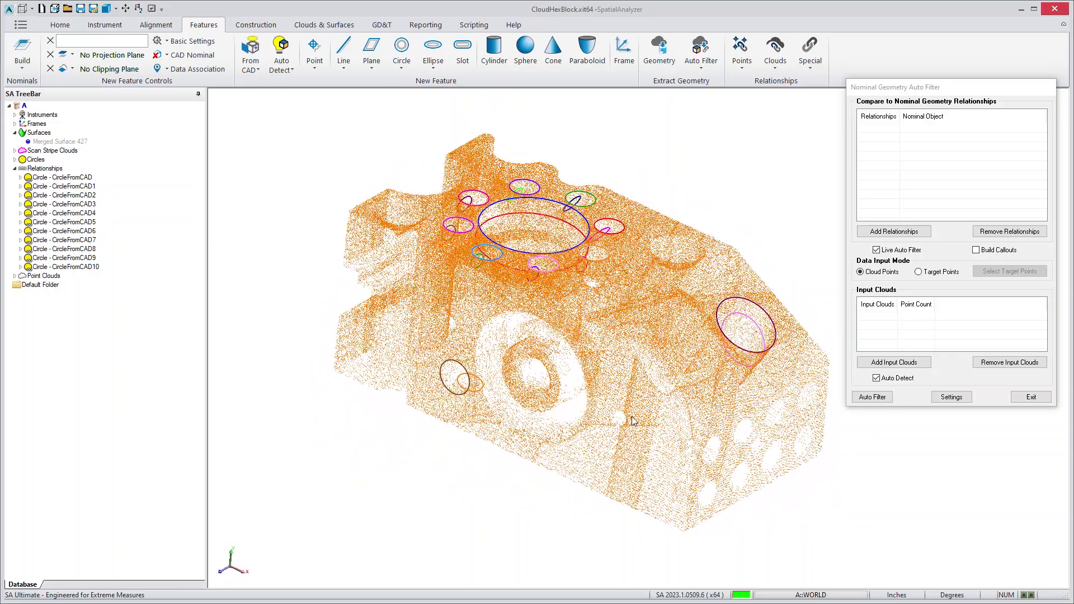
scroll(729, 335, up, 5)
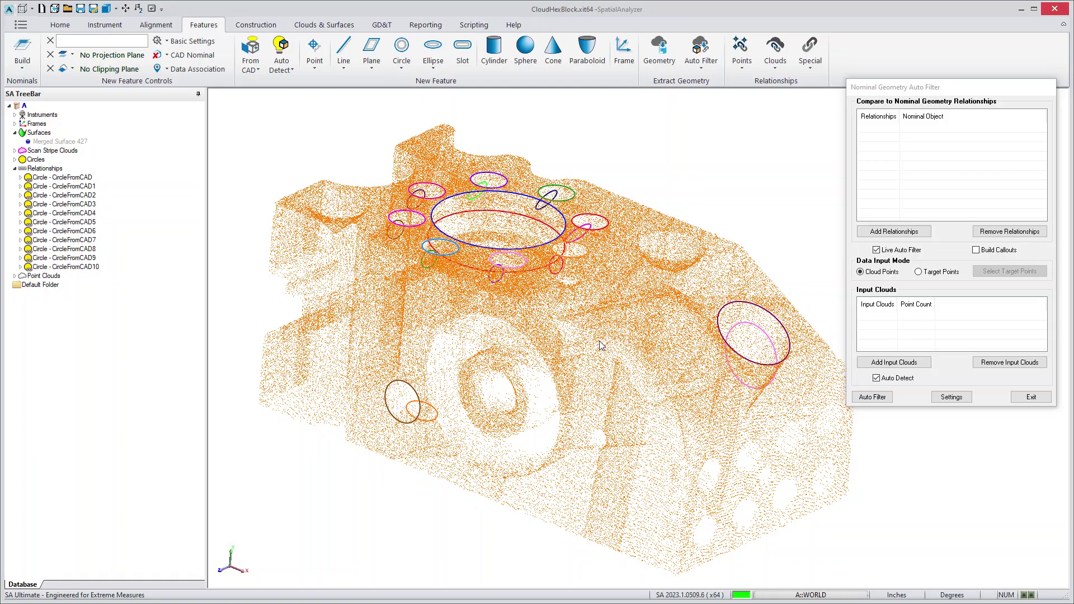
middle_drag(384, 323, 416, 335)
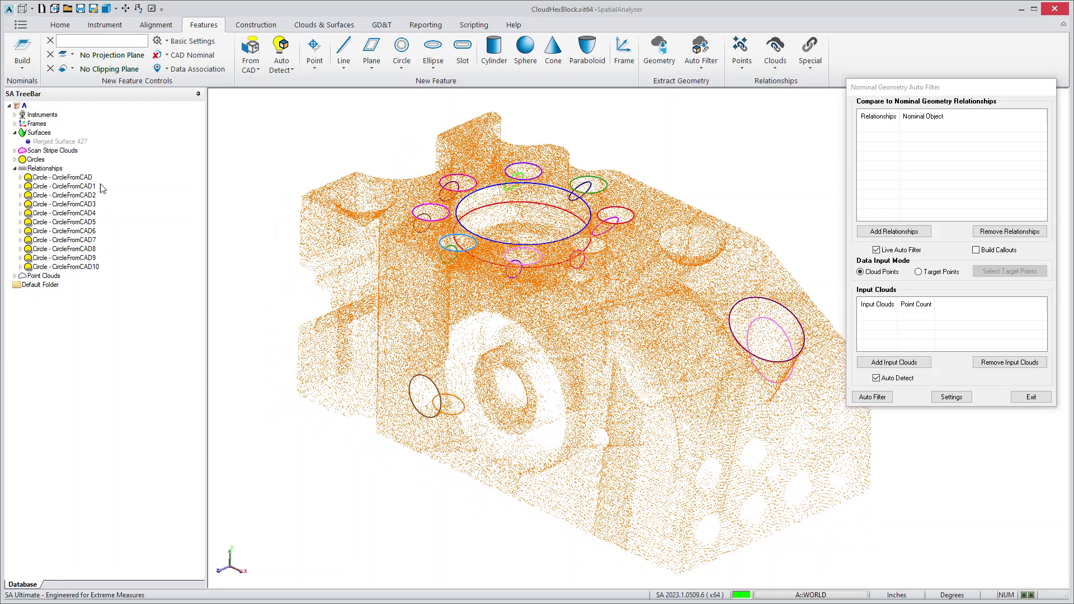
Set CircleFromCAD's cloud trapping filter to 3D Hole extraction, apply it, and zoom onto the hole.
right_click(81, 178)
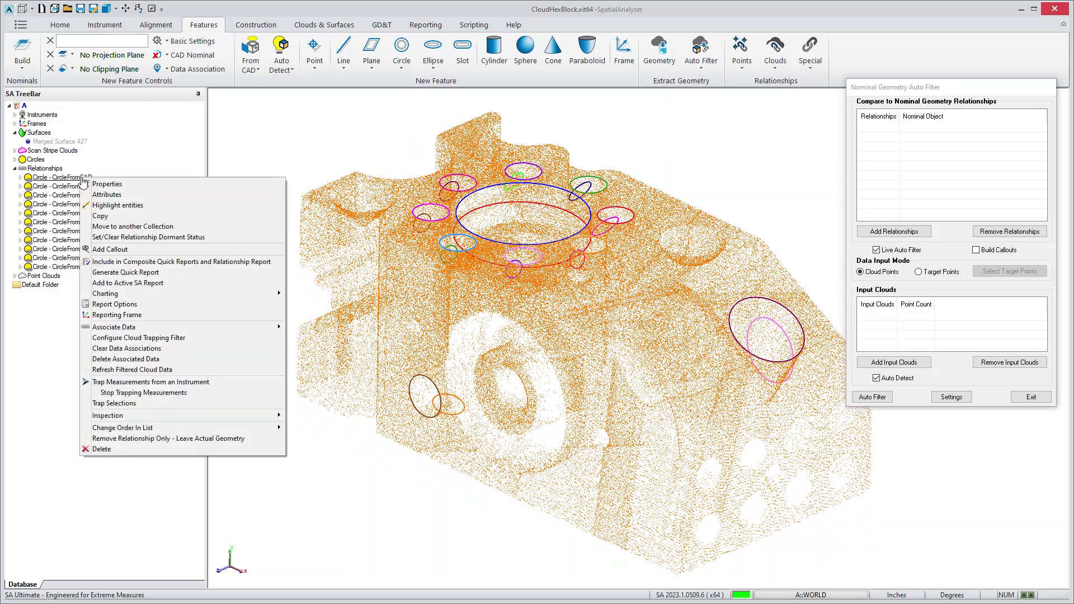
click(101, 338)
drag(115, 5, 258, 121)
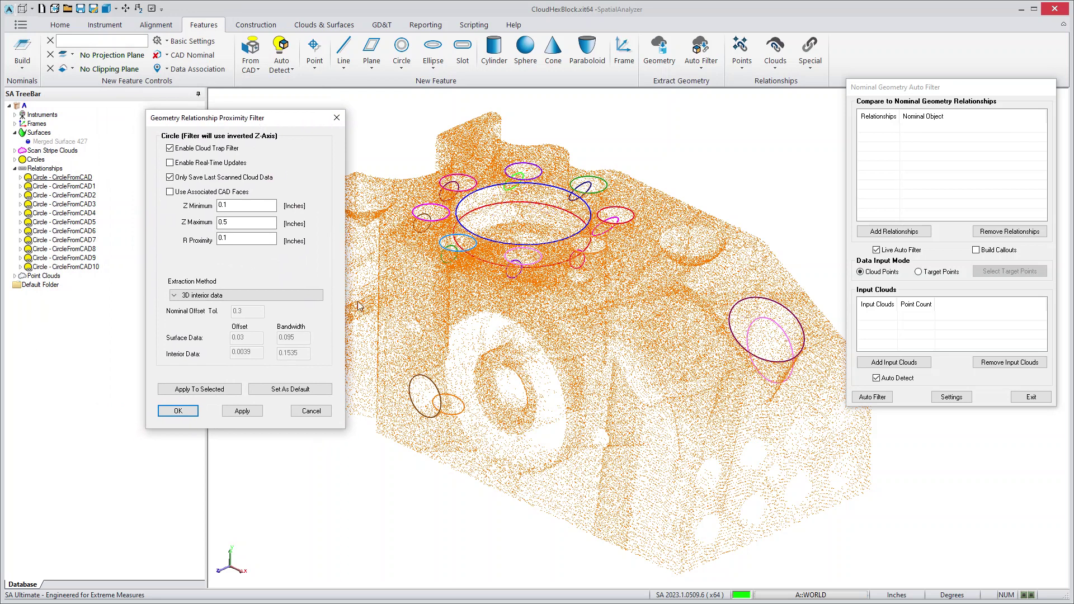
drag(240, 118, 267, 113)
click(233, 294)
click(244, 309)
click(268, 407)
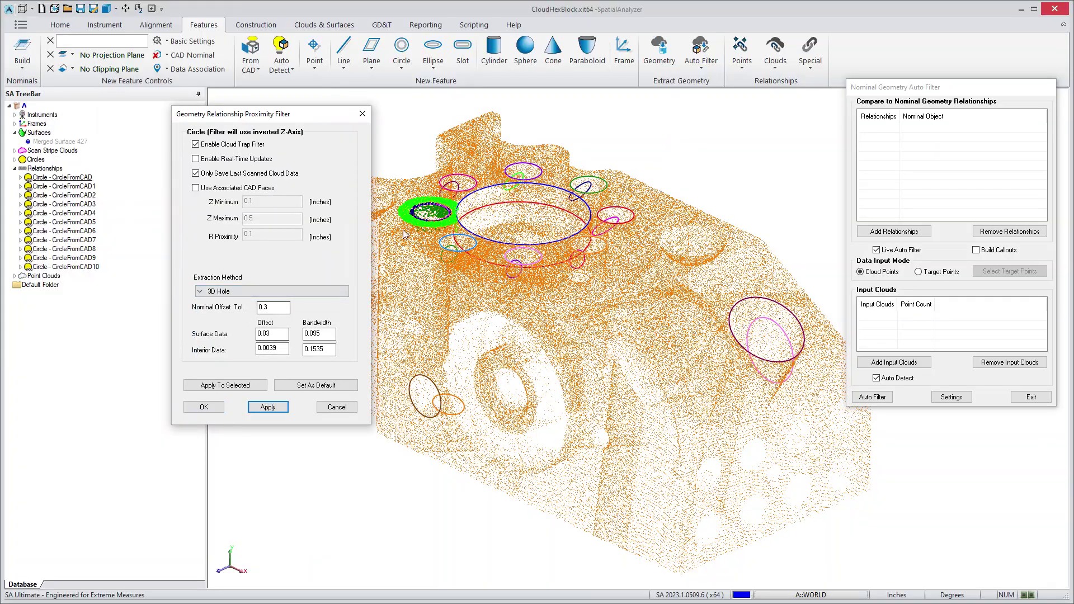
scroll(413, 213, up, 2)
scroll(412, 213, up, 4)
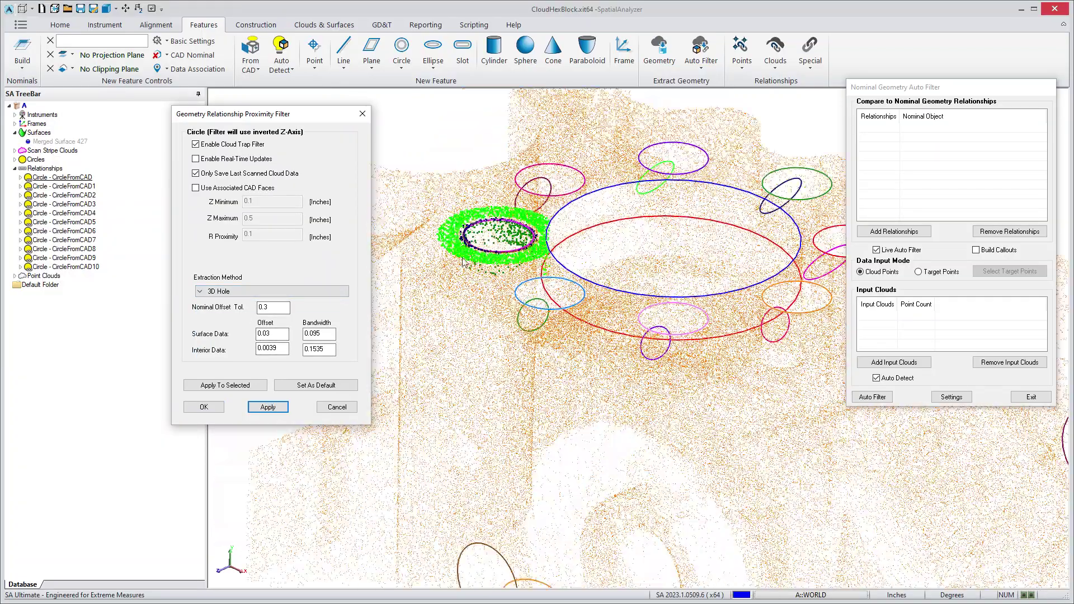
right_drag(470, 245, 542, 229)
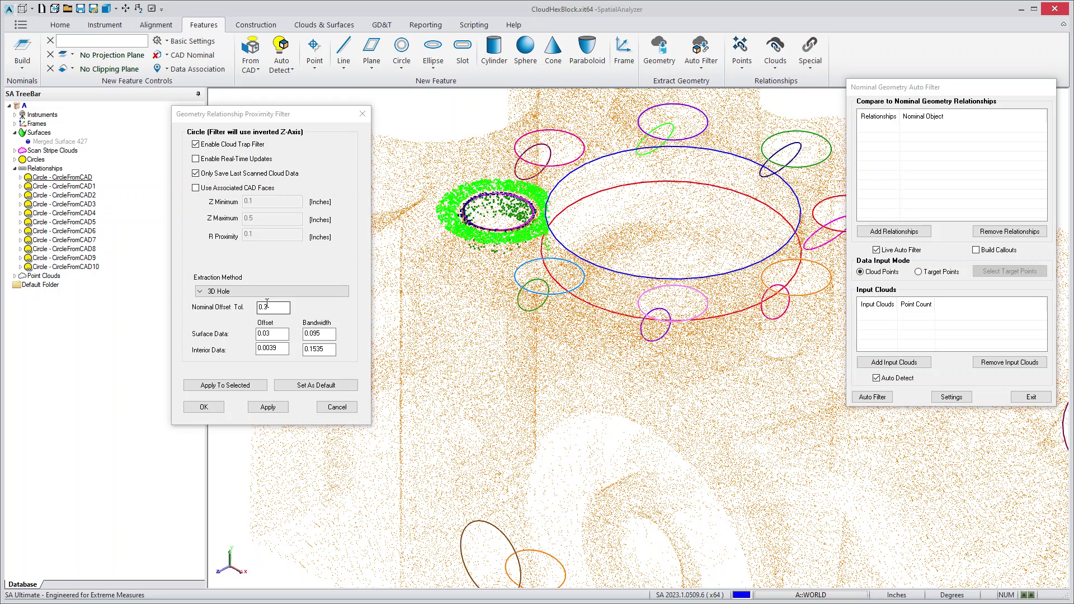
Try 3D Interior Data extraction on CircleFromCAD, then reapply 3D Hole extraction.
click(327, 292)
click(298, 302)
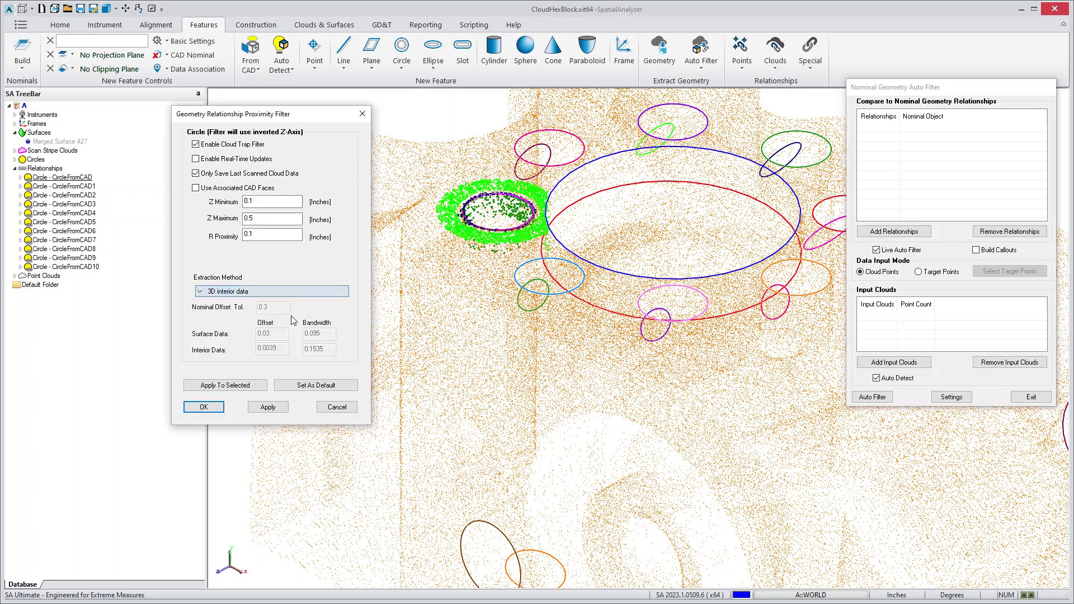
click(267, 407)
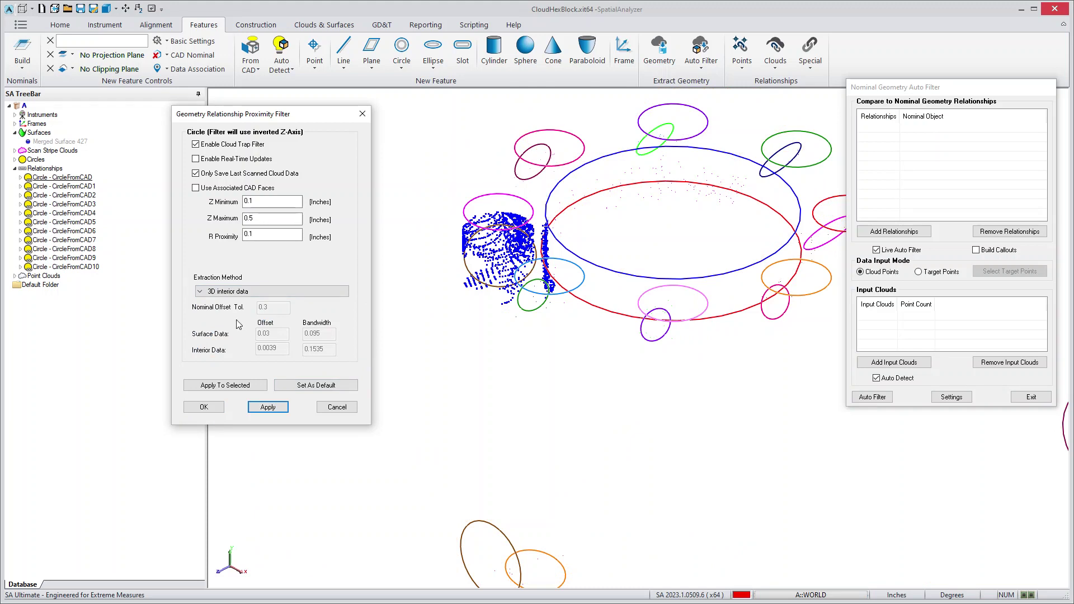
click(246, 292)
click(244, 307)
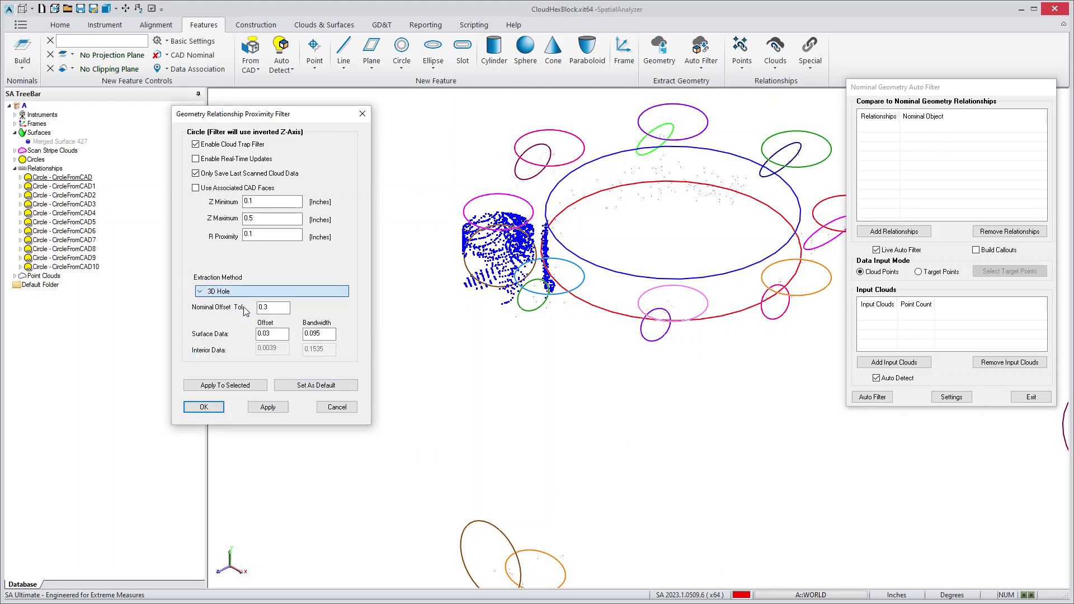
click(265, 406)
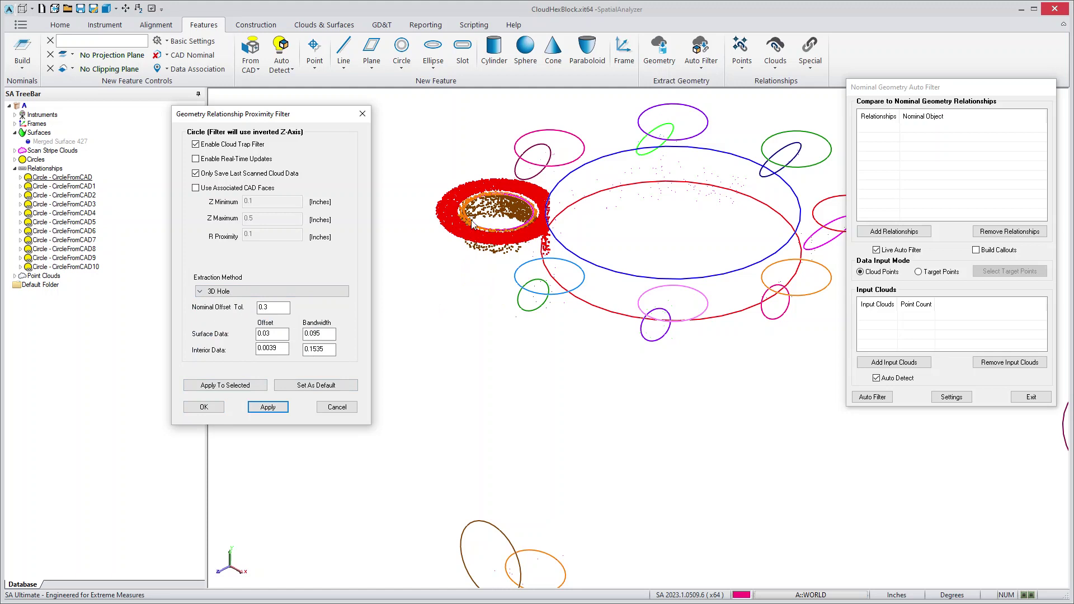
Expand CircleFromCAD and show its side3 point cloud.
click(20, 178)
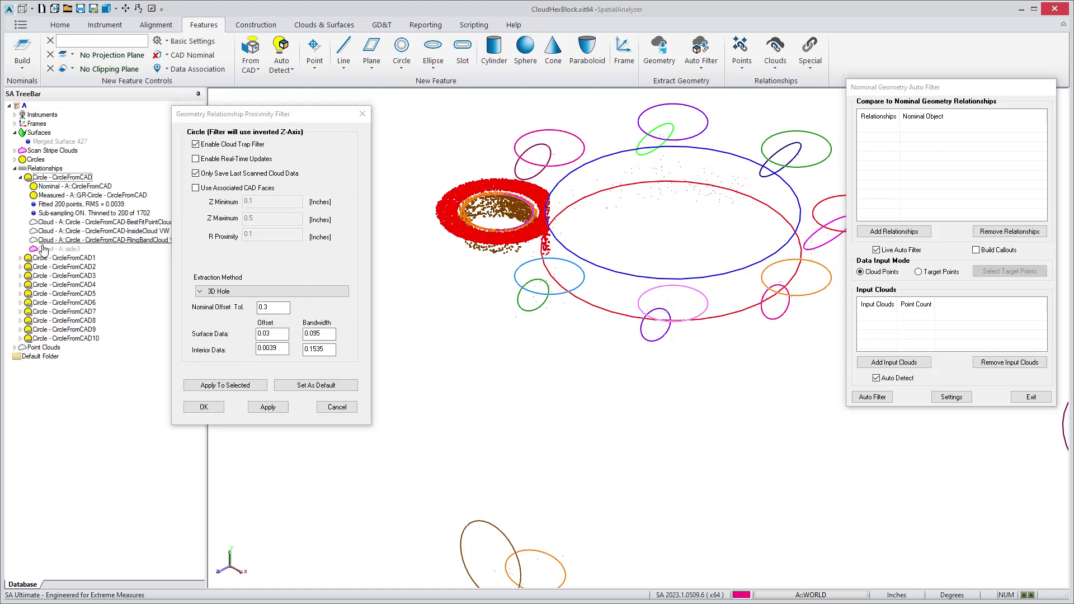
right_click(73, 253)
click(92, 277)
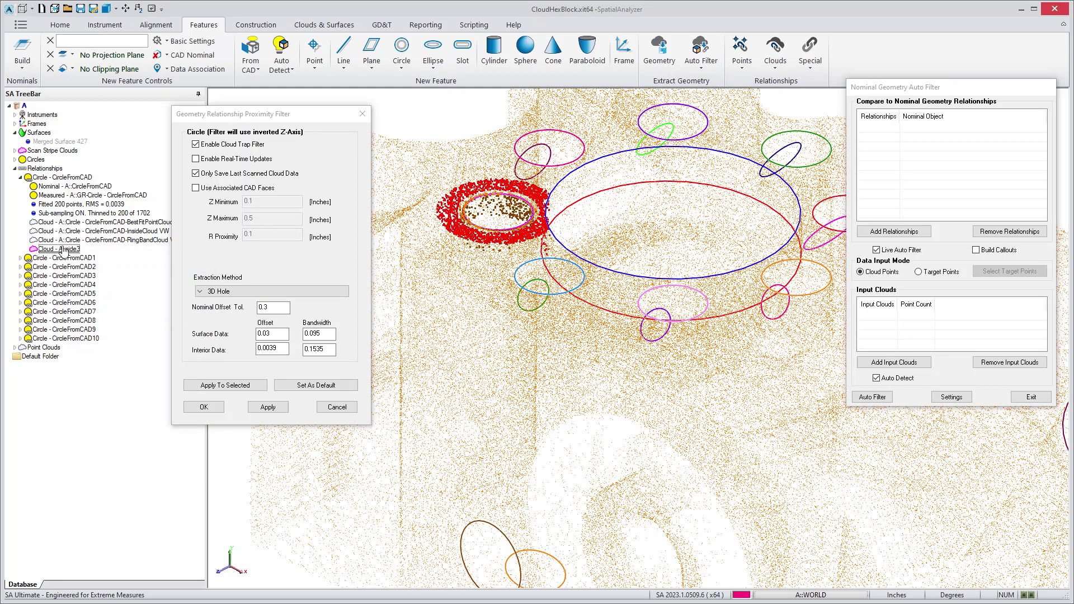
Look over CircleFromCAD's actions without running one, then open the Extraction Method list.
right_click(55, 177)
mouse_move(100, 329)
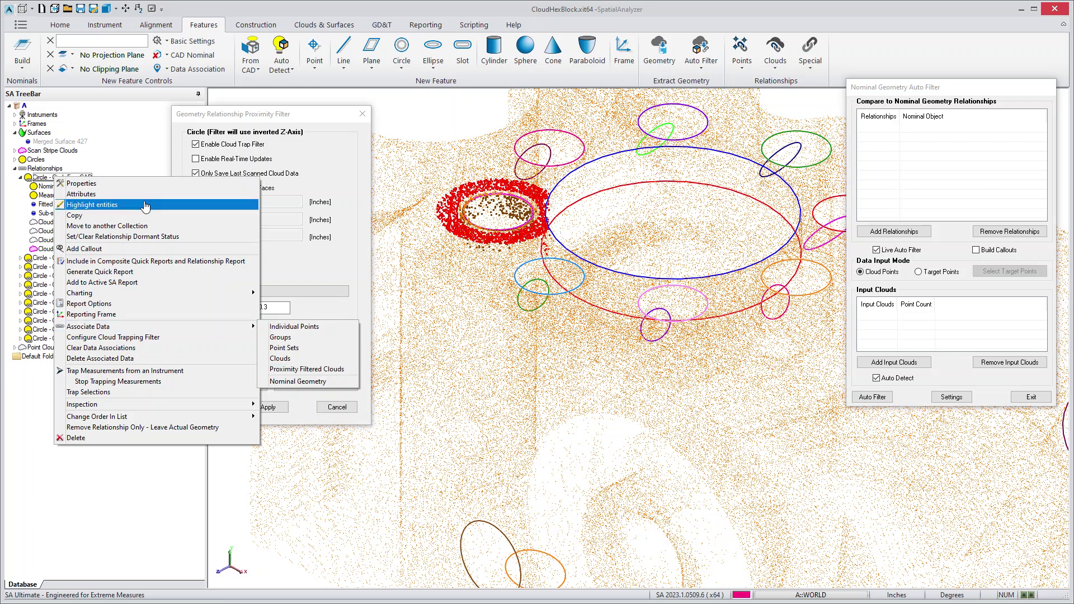
click(196, 112)
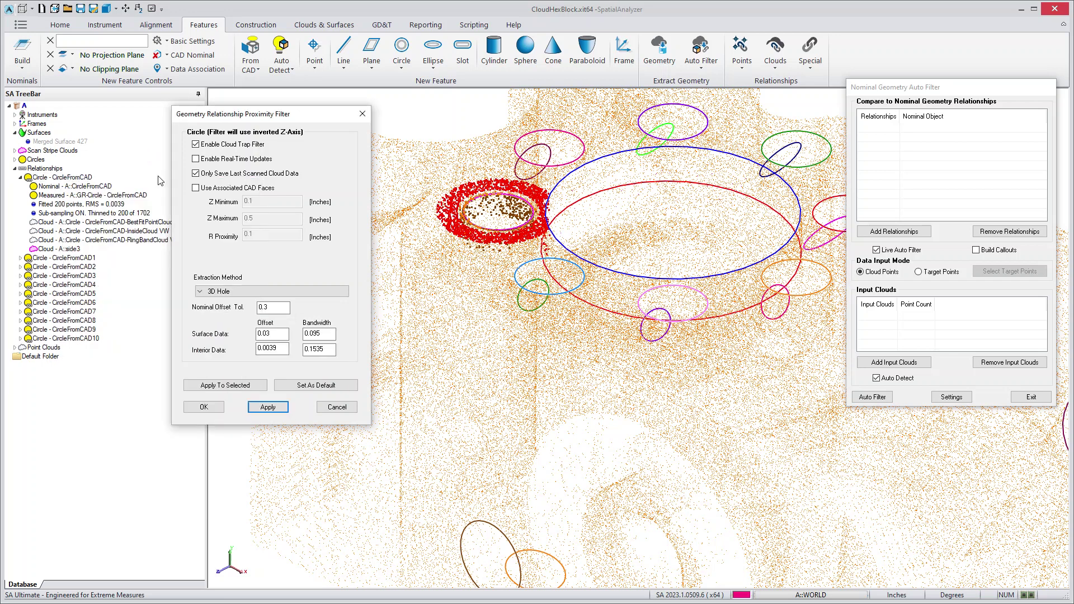
click(286, 295)
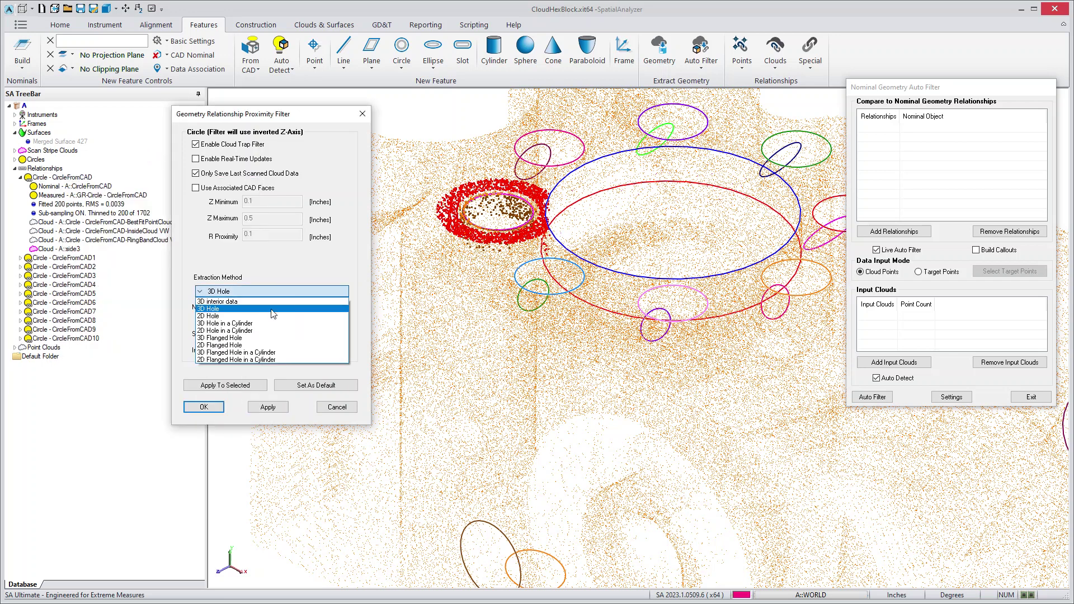
Apply 2D Hole extraction, then rerun the filter with a 0.02 surface bandwidth.
click(274, 316)
click(277, 405)
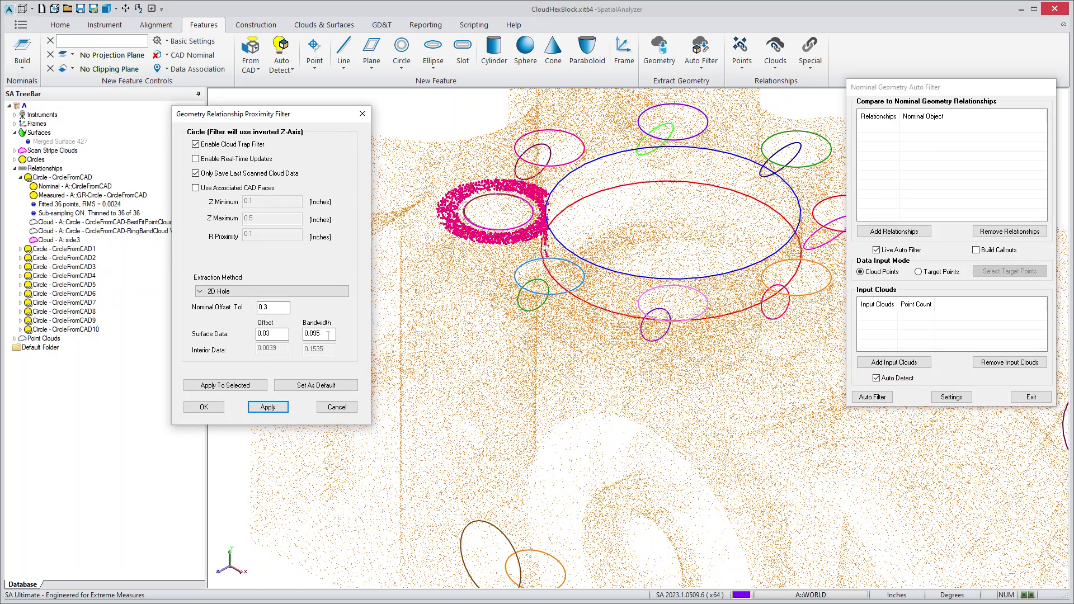
drag(312, 333, 342, 333)
text(2)
click(268, 406)
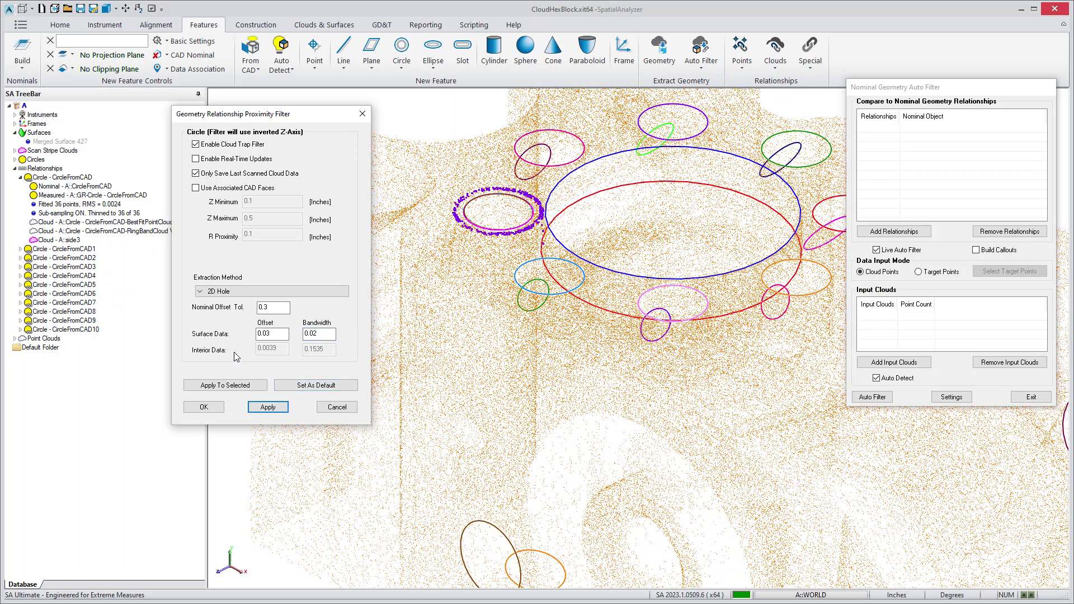
Switch back to 3D Hole extraction and reapply, refitting CircleFromCAD at RMS 0.0049.
click(260, 291)
click(229, 312)
click(268, 406)
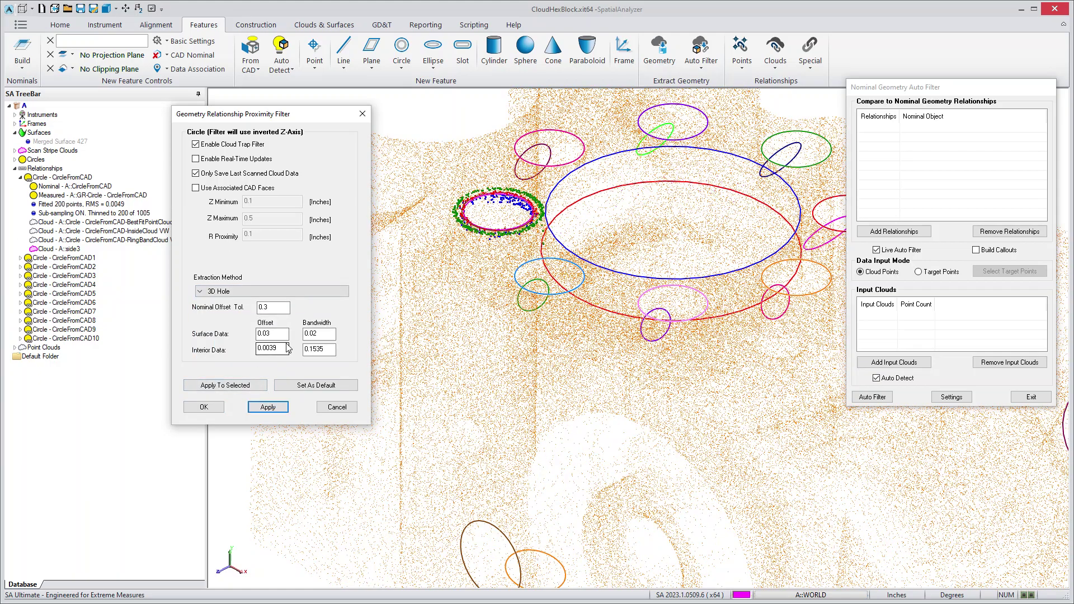
scroll(499, 229, up, 2)
scroll(469, 243, down, 1)
scroll(660, 227, down, 4)
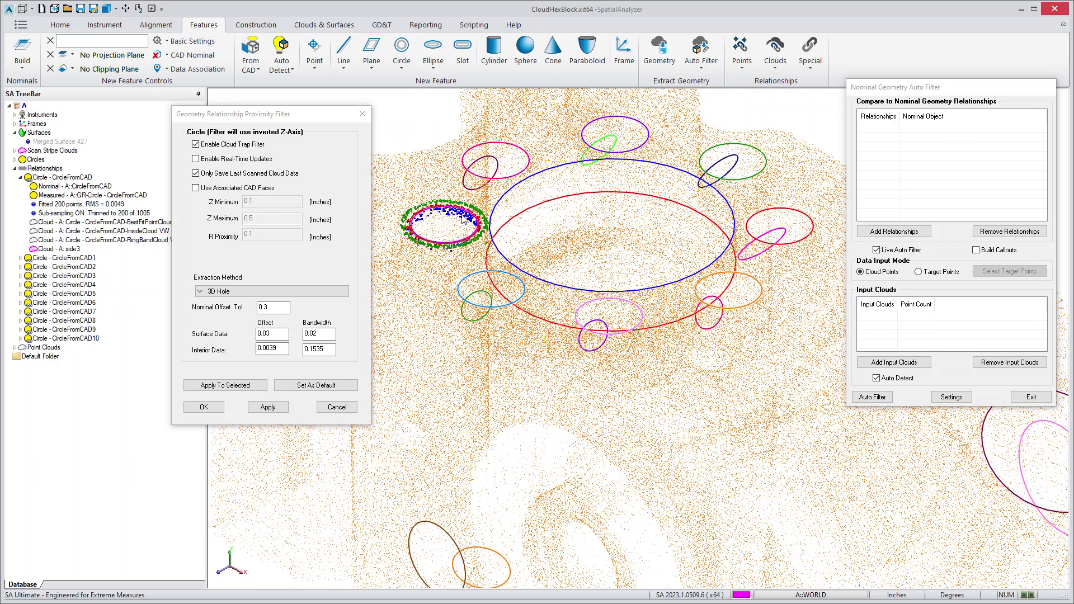
Apply the filter settings to all eleven circles under Relationships, inspect the refit, and cancel the dialog.
click(239, 387)
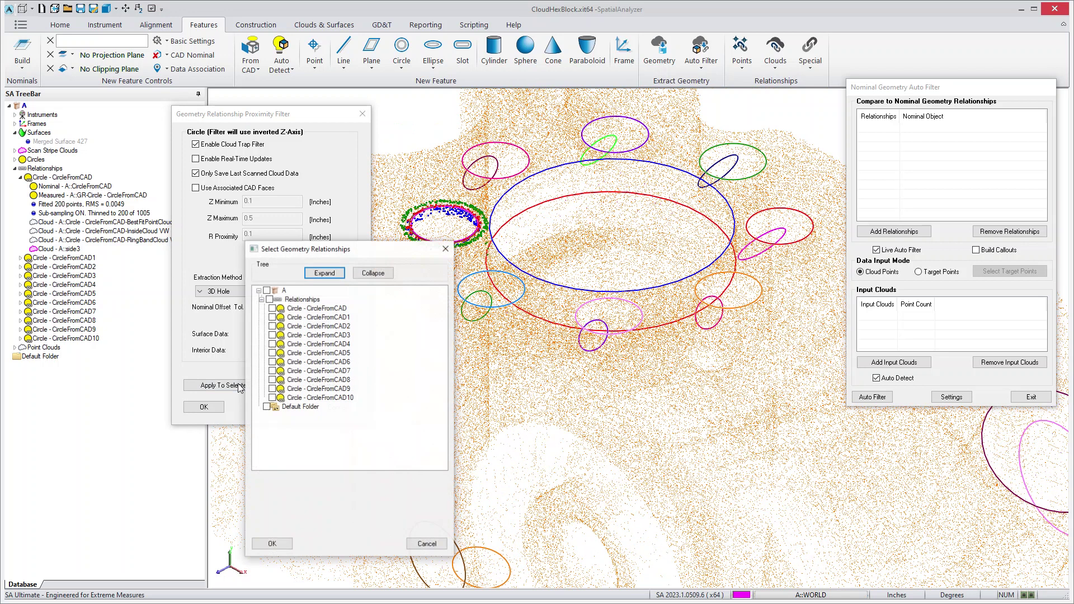
click(270, 300)
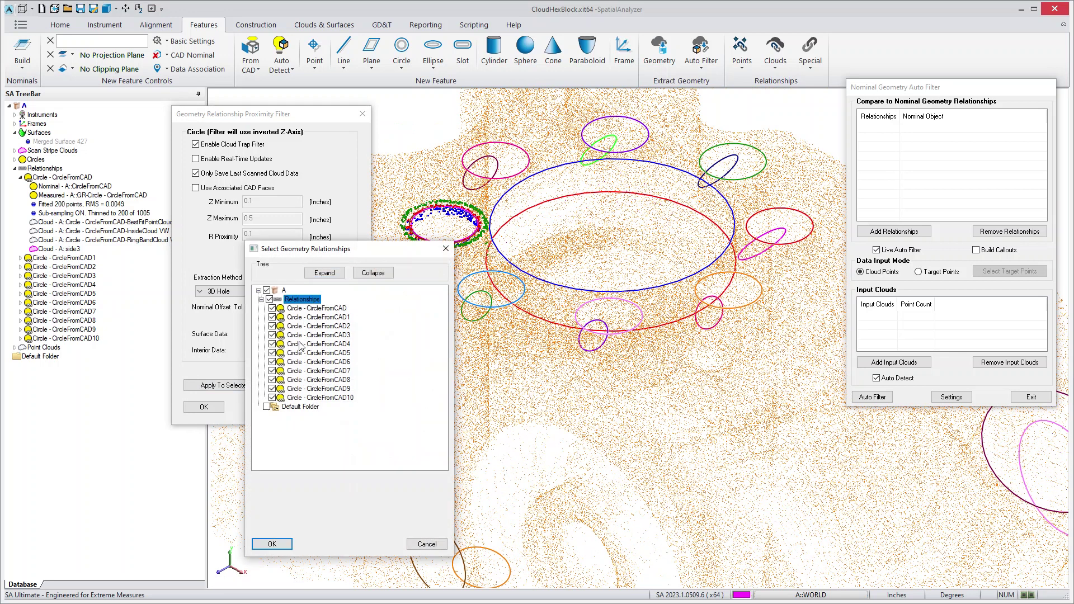
click(274, 545)
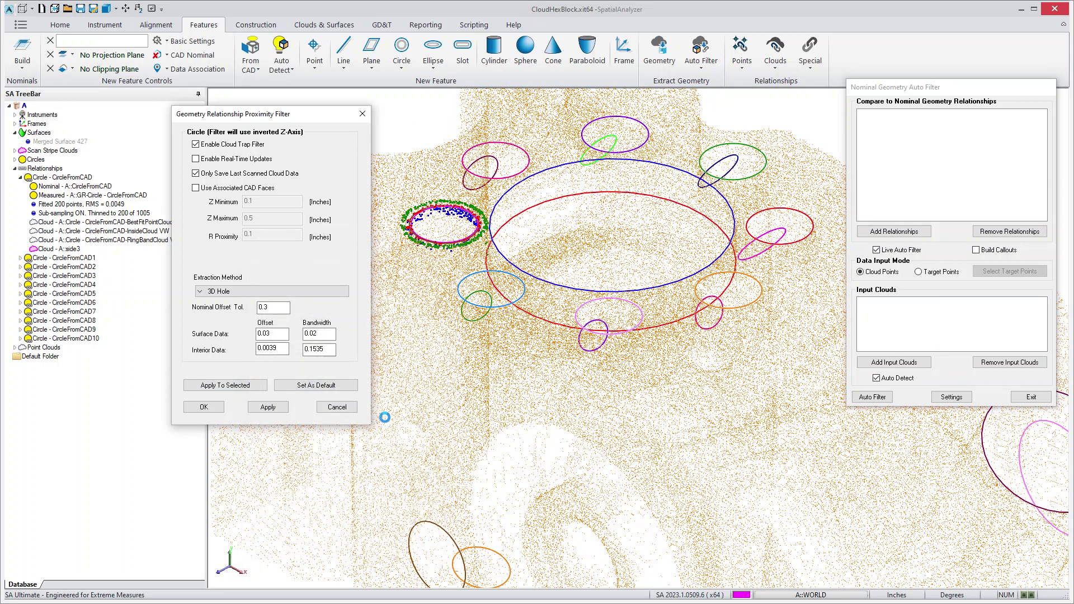
scroll(476, 309, down, 6)
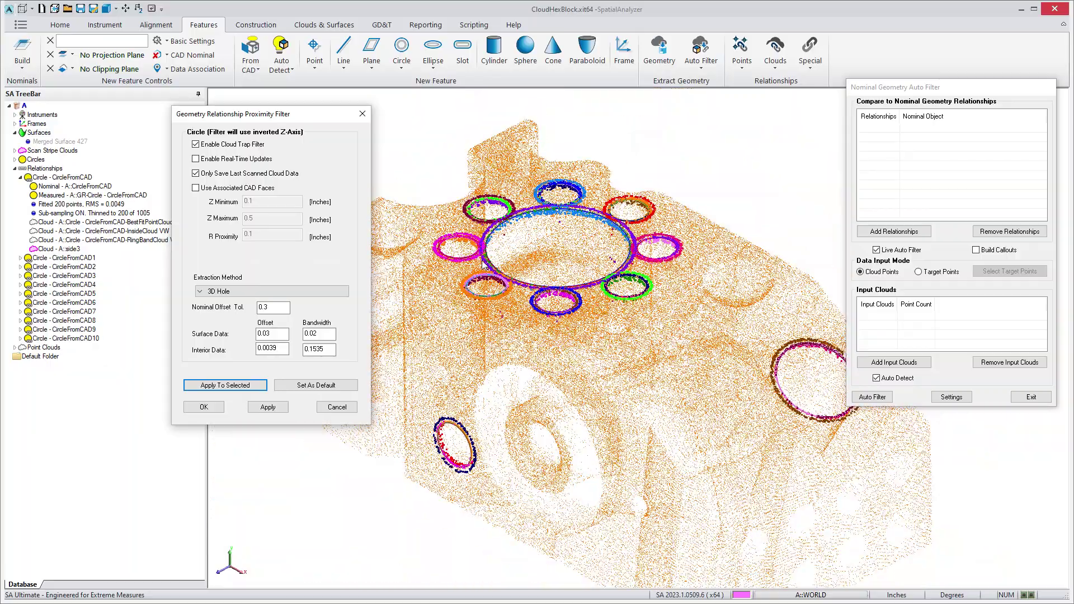
right_drag(535, 308, 541, 303)
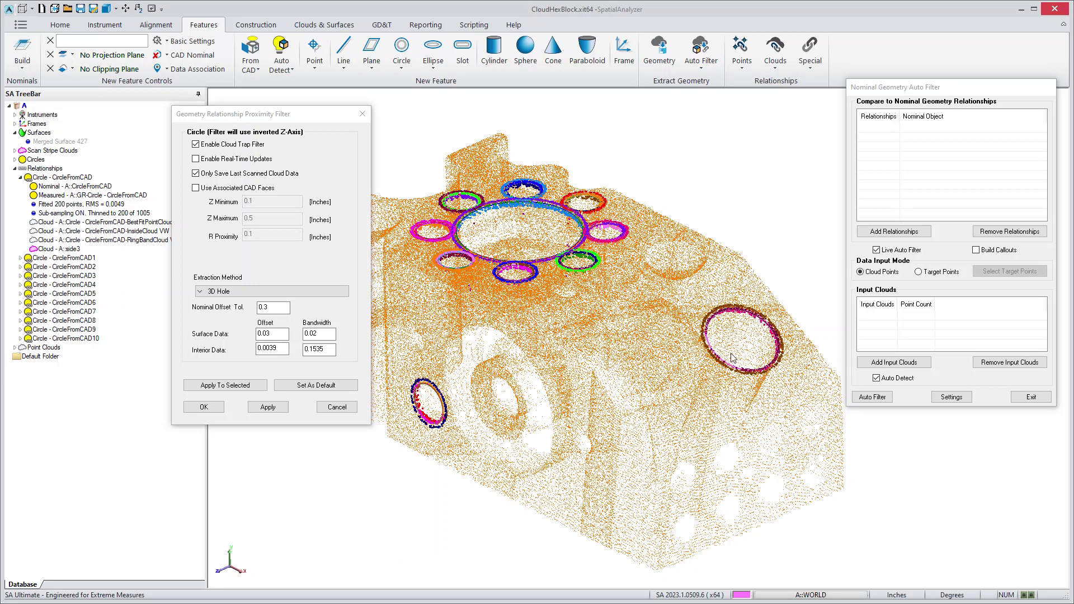
click(337, 407)
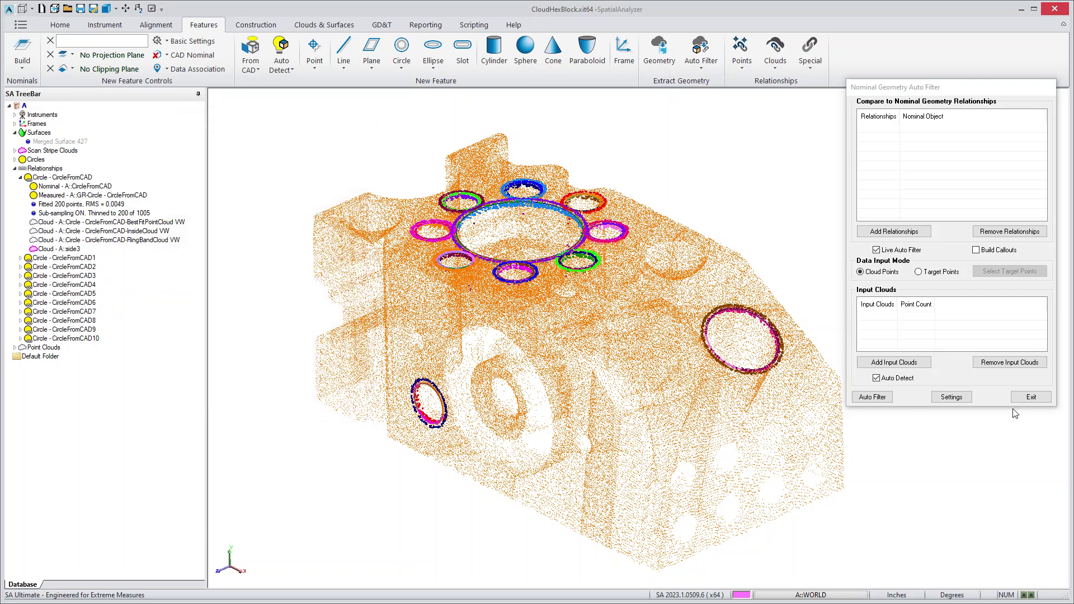
Exit the Auto Filter and raise the CircleFromCAD best-fit point cloud's display size from 3 to 6.
click(1031, 397)
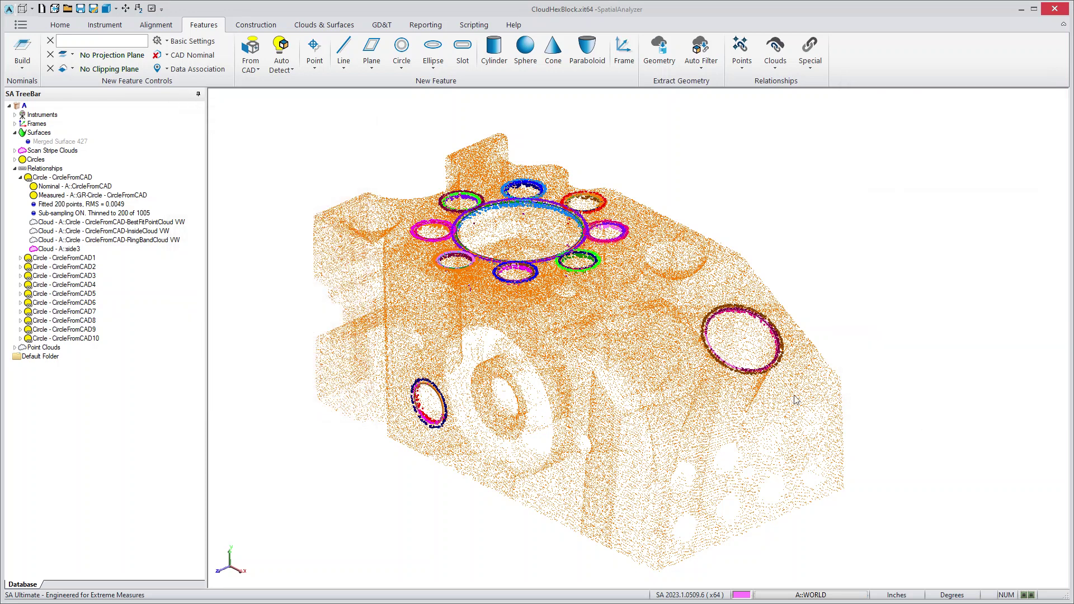
right_click(60, 224)
click(71, 230)
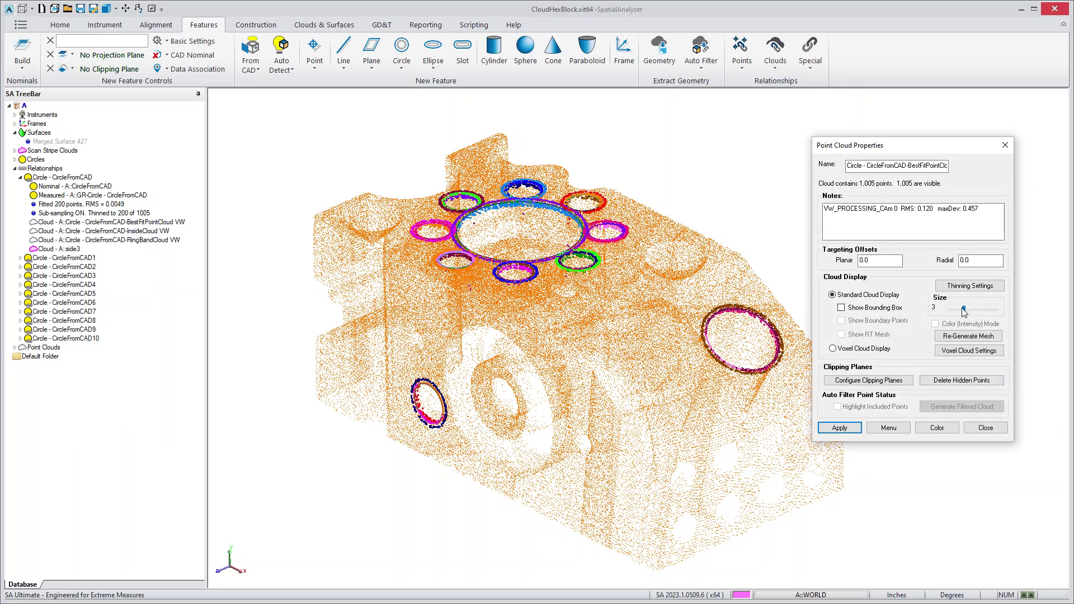
mouse_move(965, 309)
mouse_down()
mouse_move(978, 309)
mouse_move(954, 310)
mouse_move(984, 314)
mouse_move(962, 313)
mouse_up()
click(986, 427)
right_drag(828, 436, 763, 454)
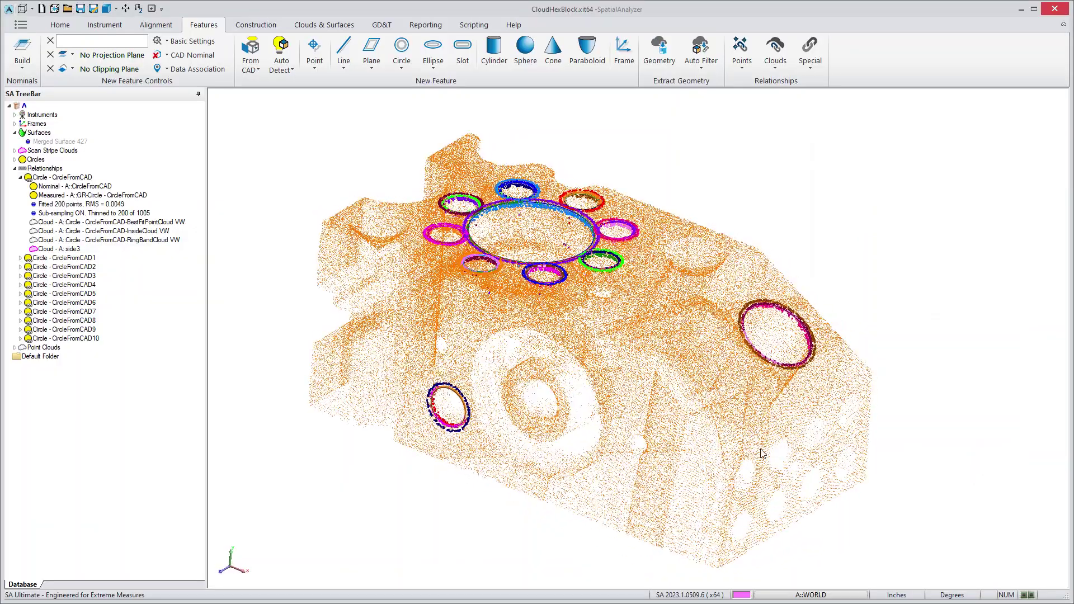
scroll(487, 256, up, 10)
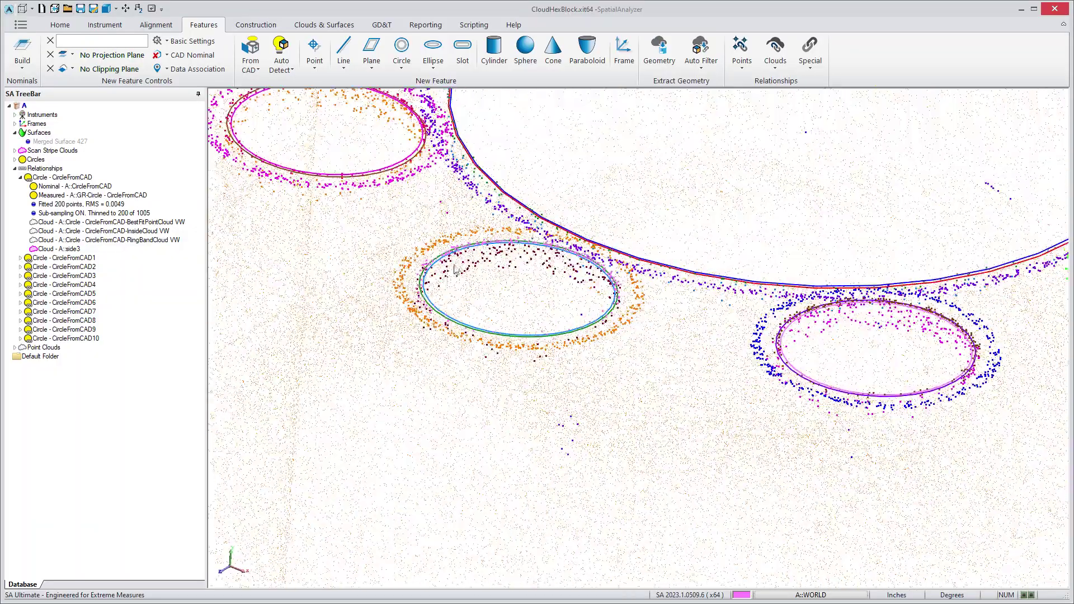
scroll(426, 277, up, 3)
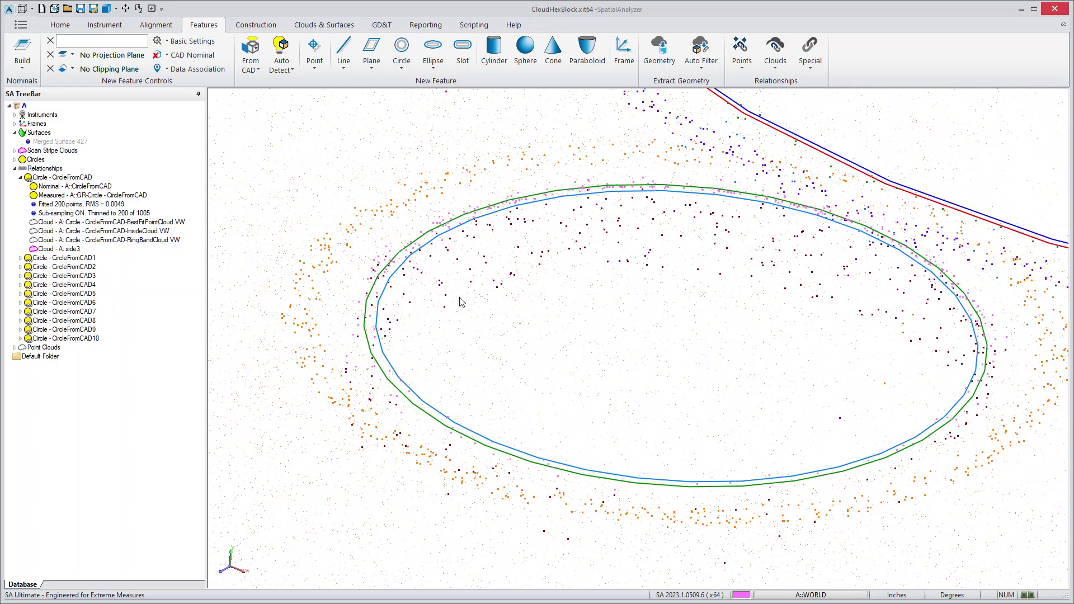
scroll(703, 425, down, 6)
scroll(533, 242, up, 2)
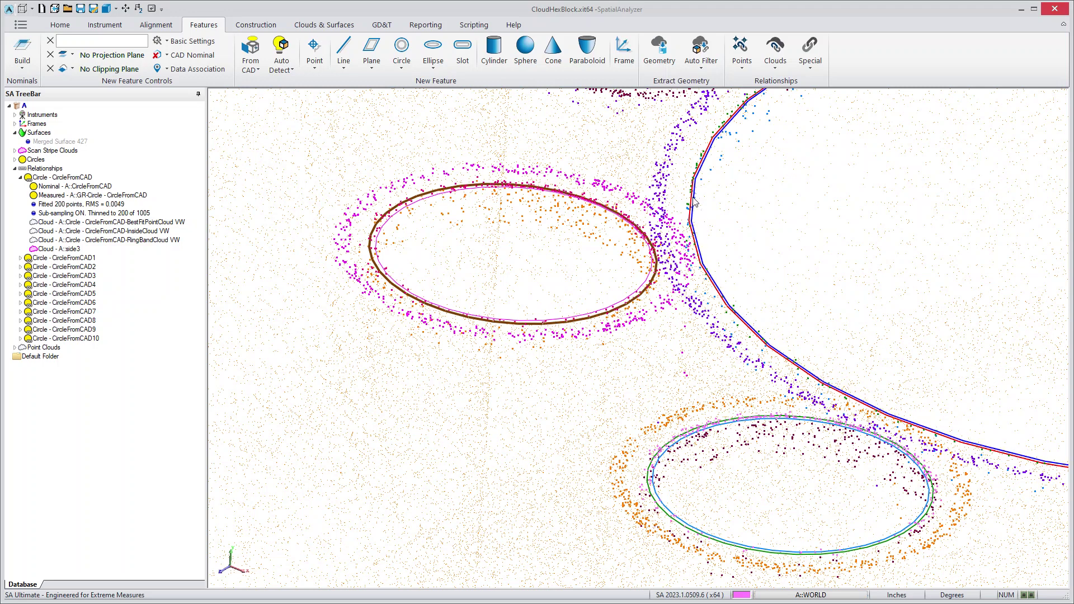
scroll(623, 303, down, 2)
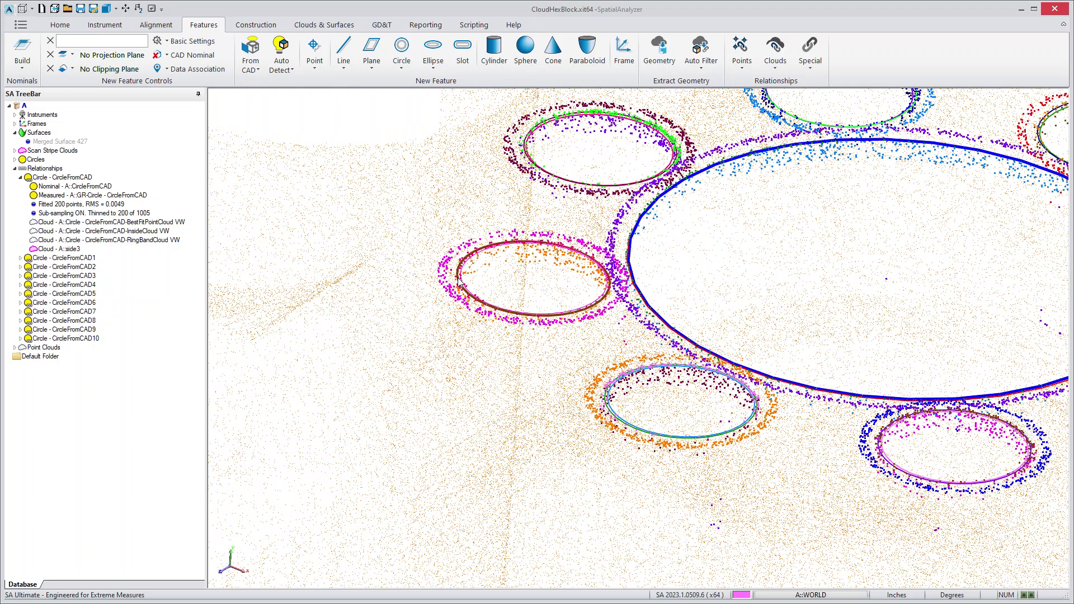
scroll(565, 334, down, 3)
mouse_move(566, 334)
middle_down()
mouse_move(528, 307)
mouse_move(544, 307)
mouse_move(579, 341)
middle_up()
scroll(543, 302, down, 2)
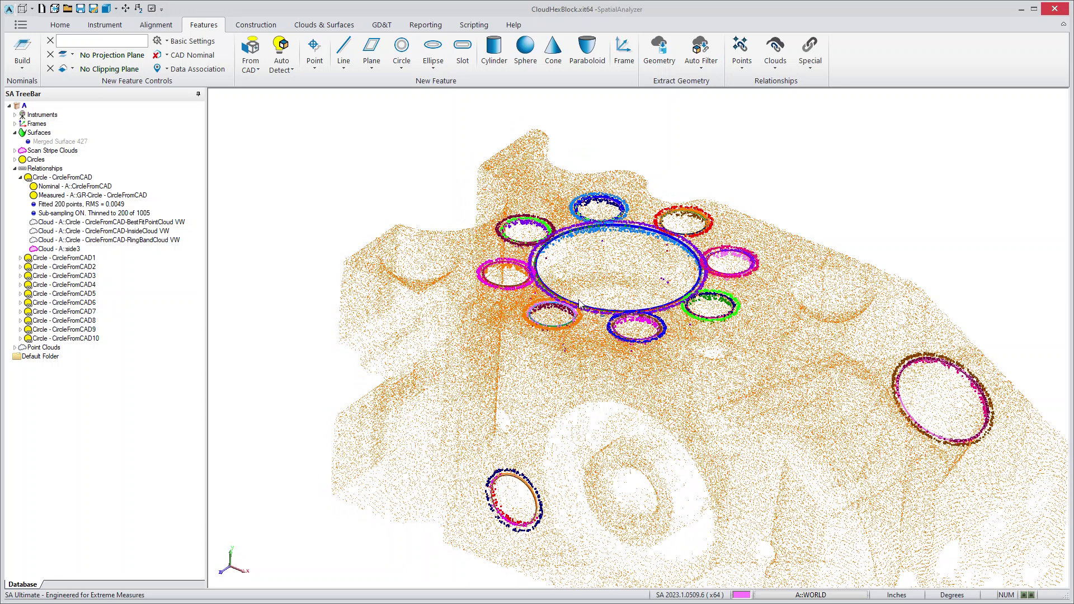
click(63, 177)
Review CircleFromCAD's properties without changes, then reopen its cloud trapping filter settings.
right_click(73, 180)
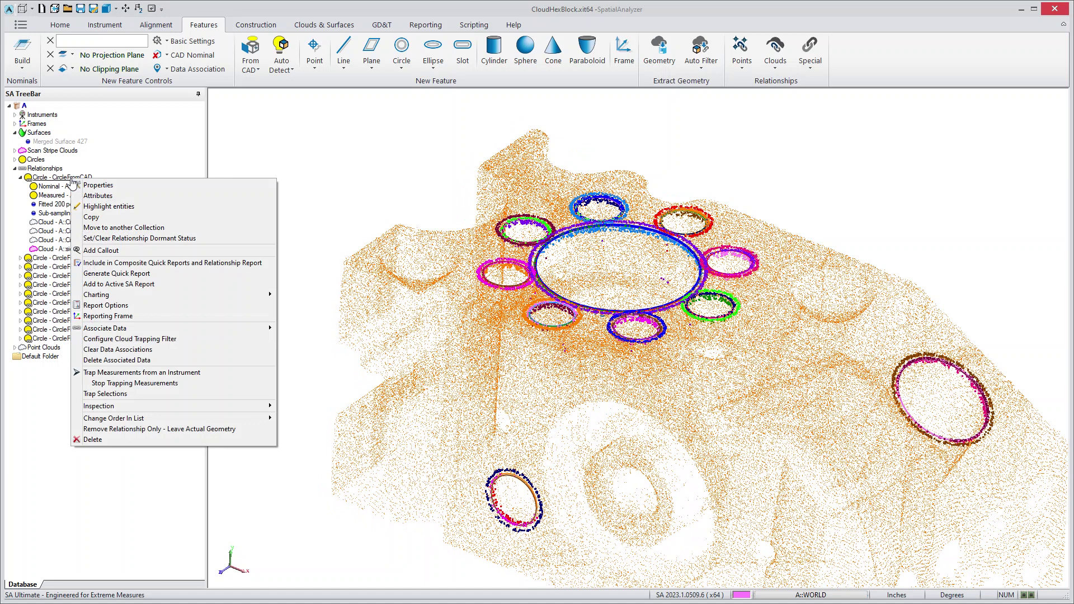
click(96, 185)
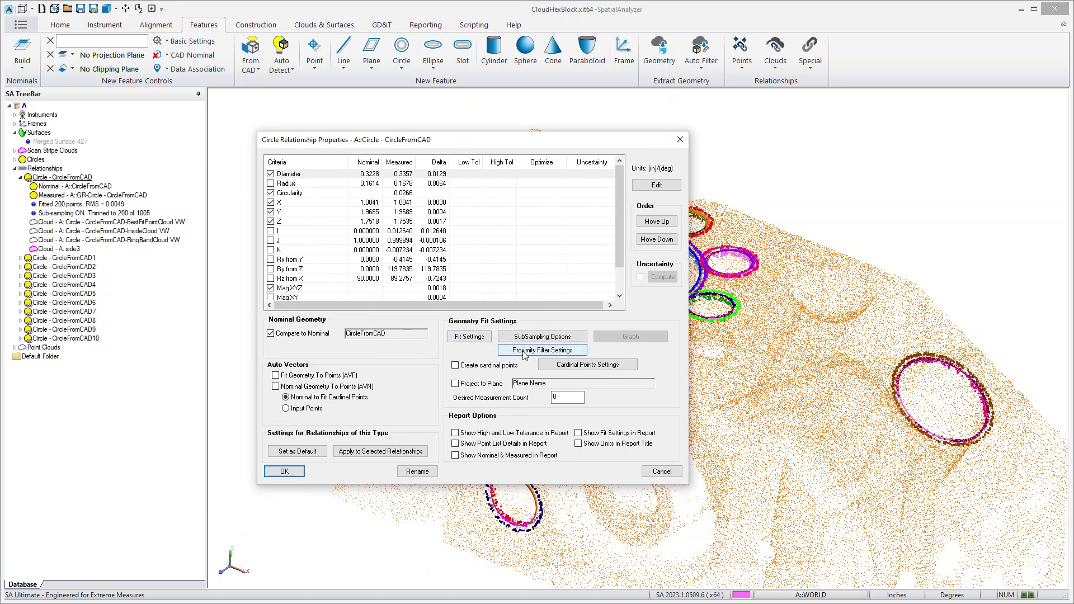
click(662, 471)
right_click(83, 178)
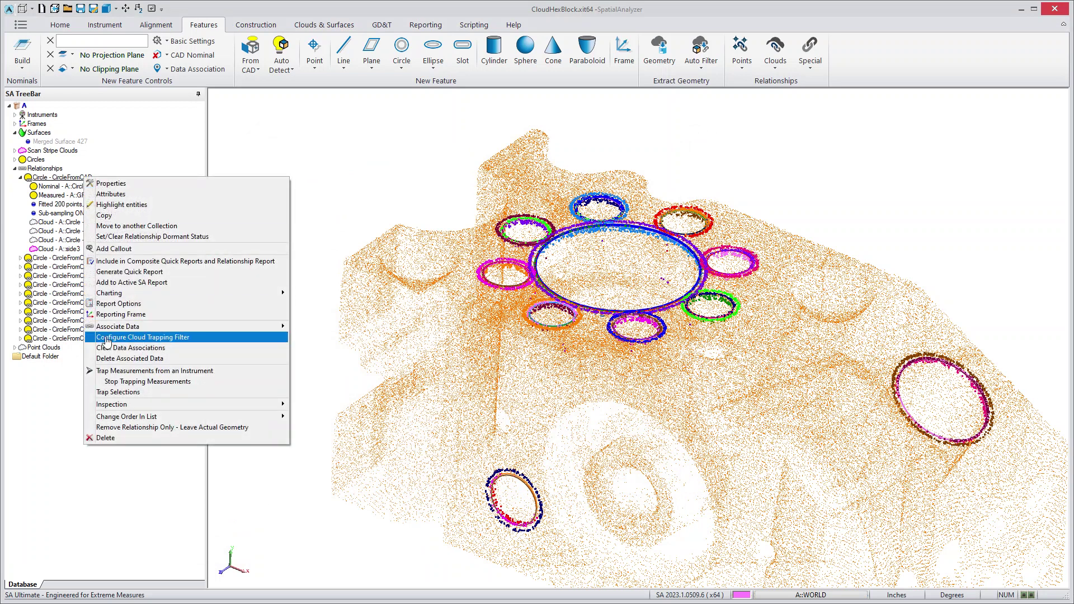
click(154, 343)
Rerun the CircleFromCAD proximity filter using 3D interior data extraction.
drag(140, 5, 302, 131)
click(321, 305)
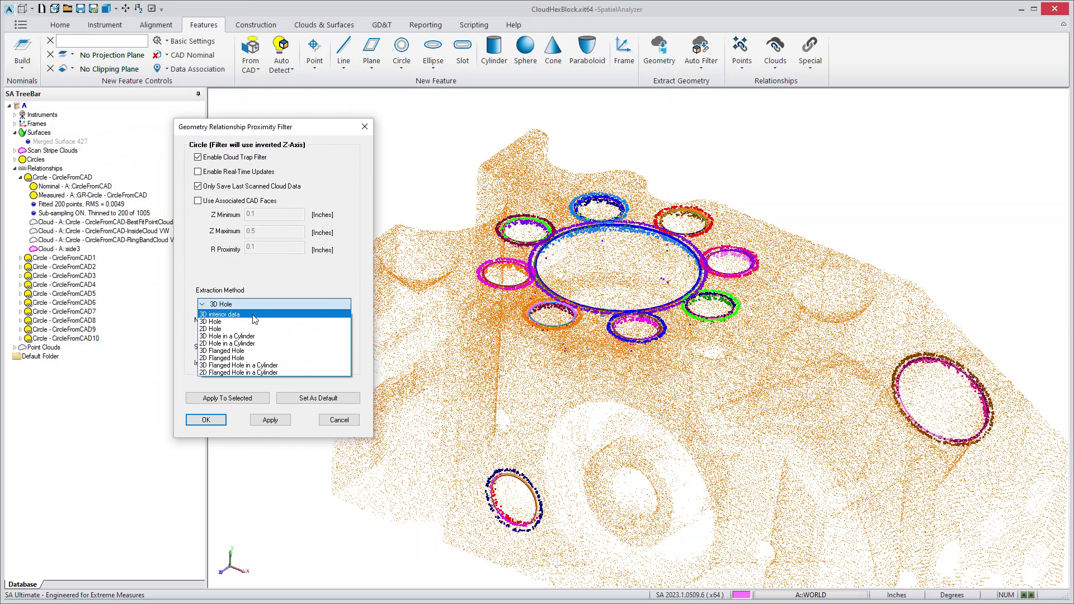
click(255, 315)
click(270, 419)
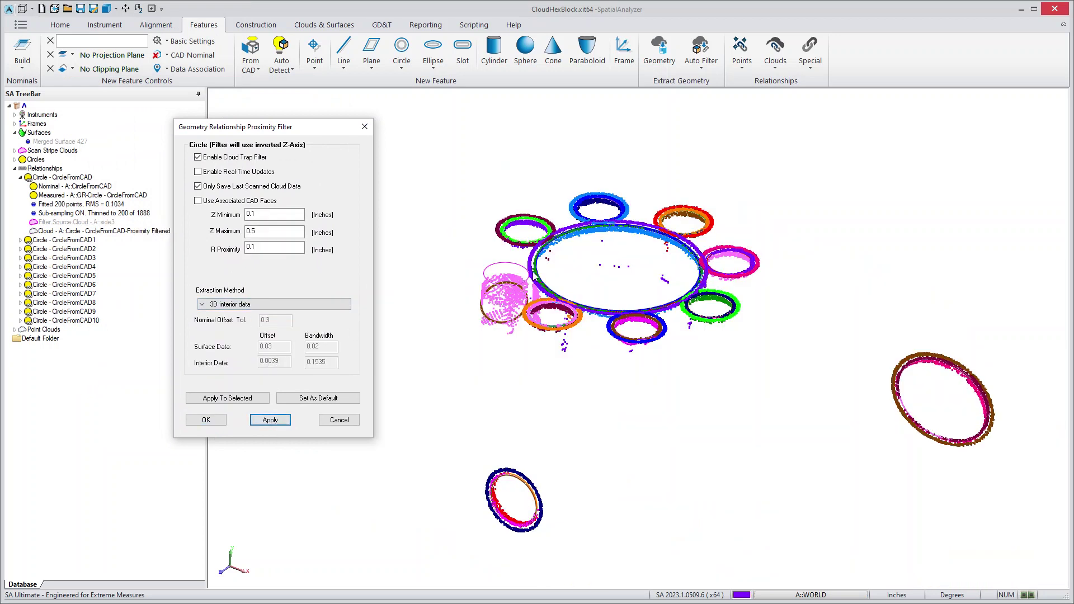
Switch the extraction method back to 3D Hole and refit the circle.
click(296, 306)
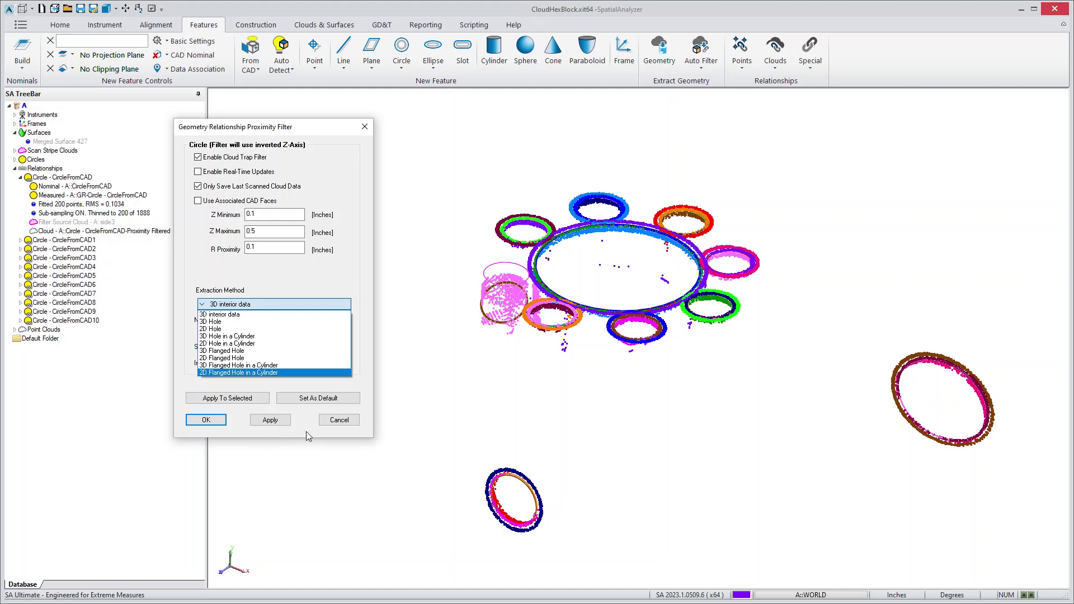
click(221, 321)
click(270, 420)
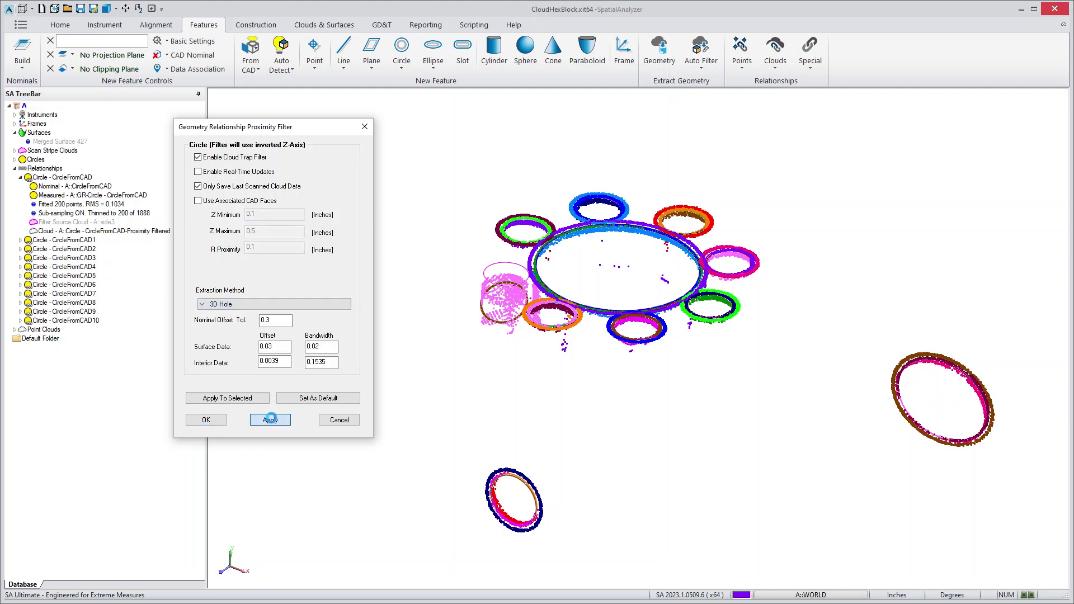